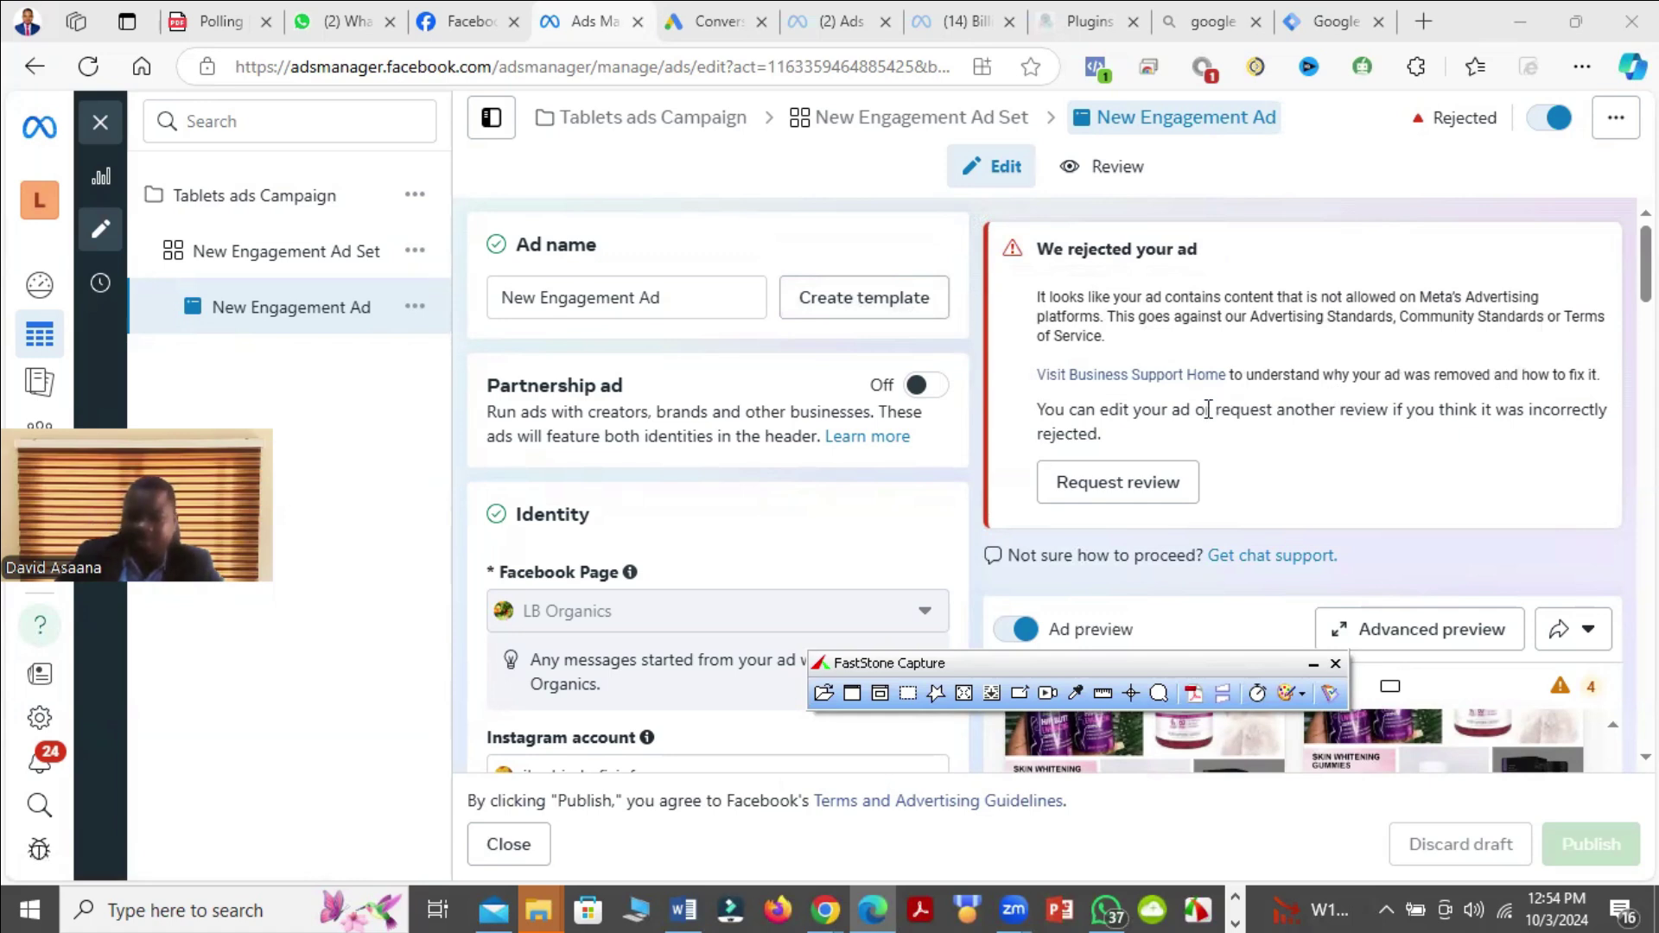
Bring up the link options for 'Visit Business Support Home' on the rejected New Engagement Ad
right_click(1139, 386)
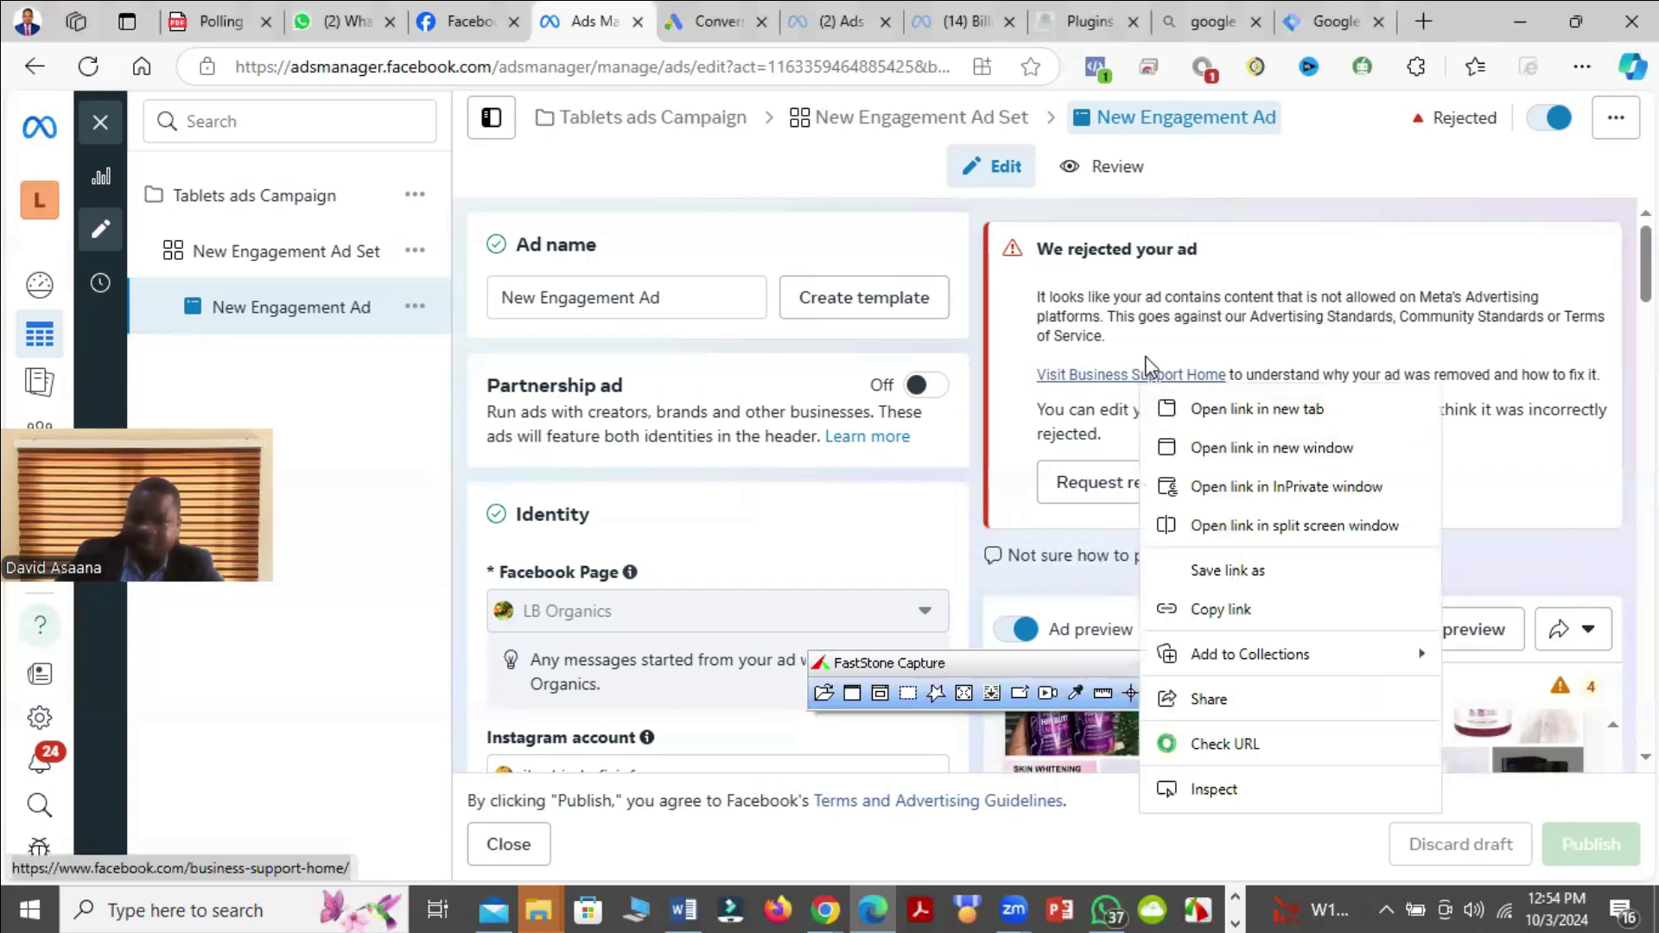
Open Business Support Home in a new tab and view the LB Organics ad account's rejected ads
click(1213, 411)
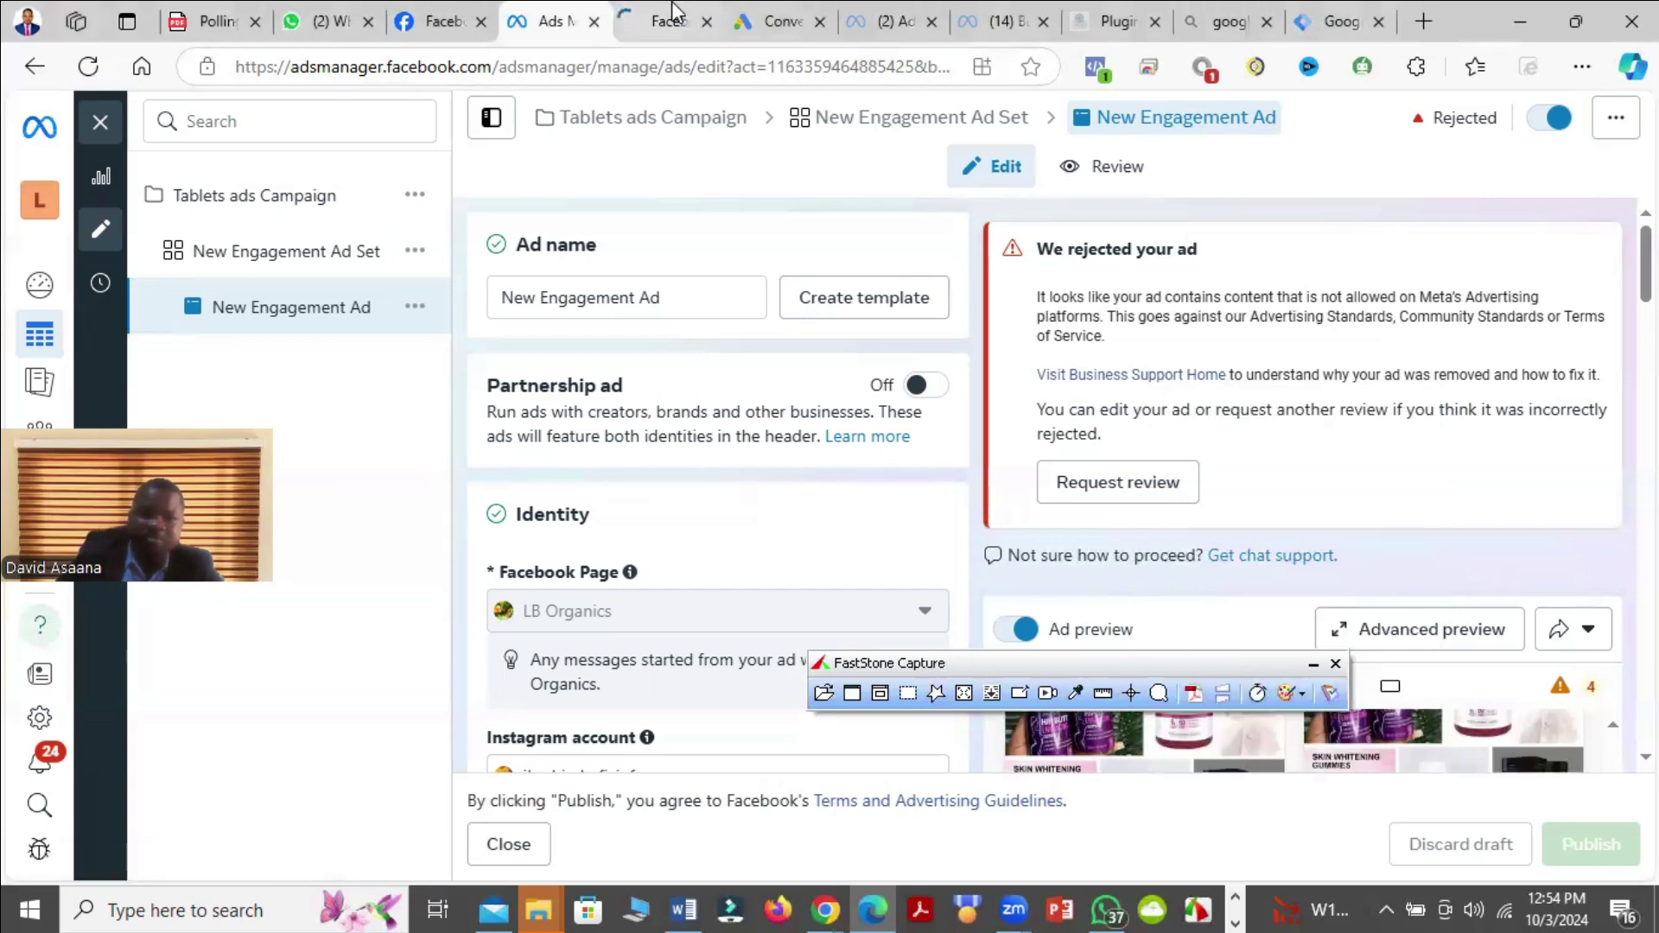
click(1045, 347)
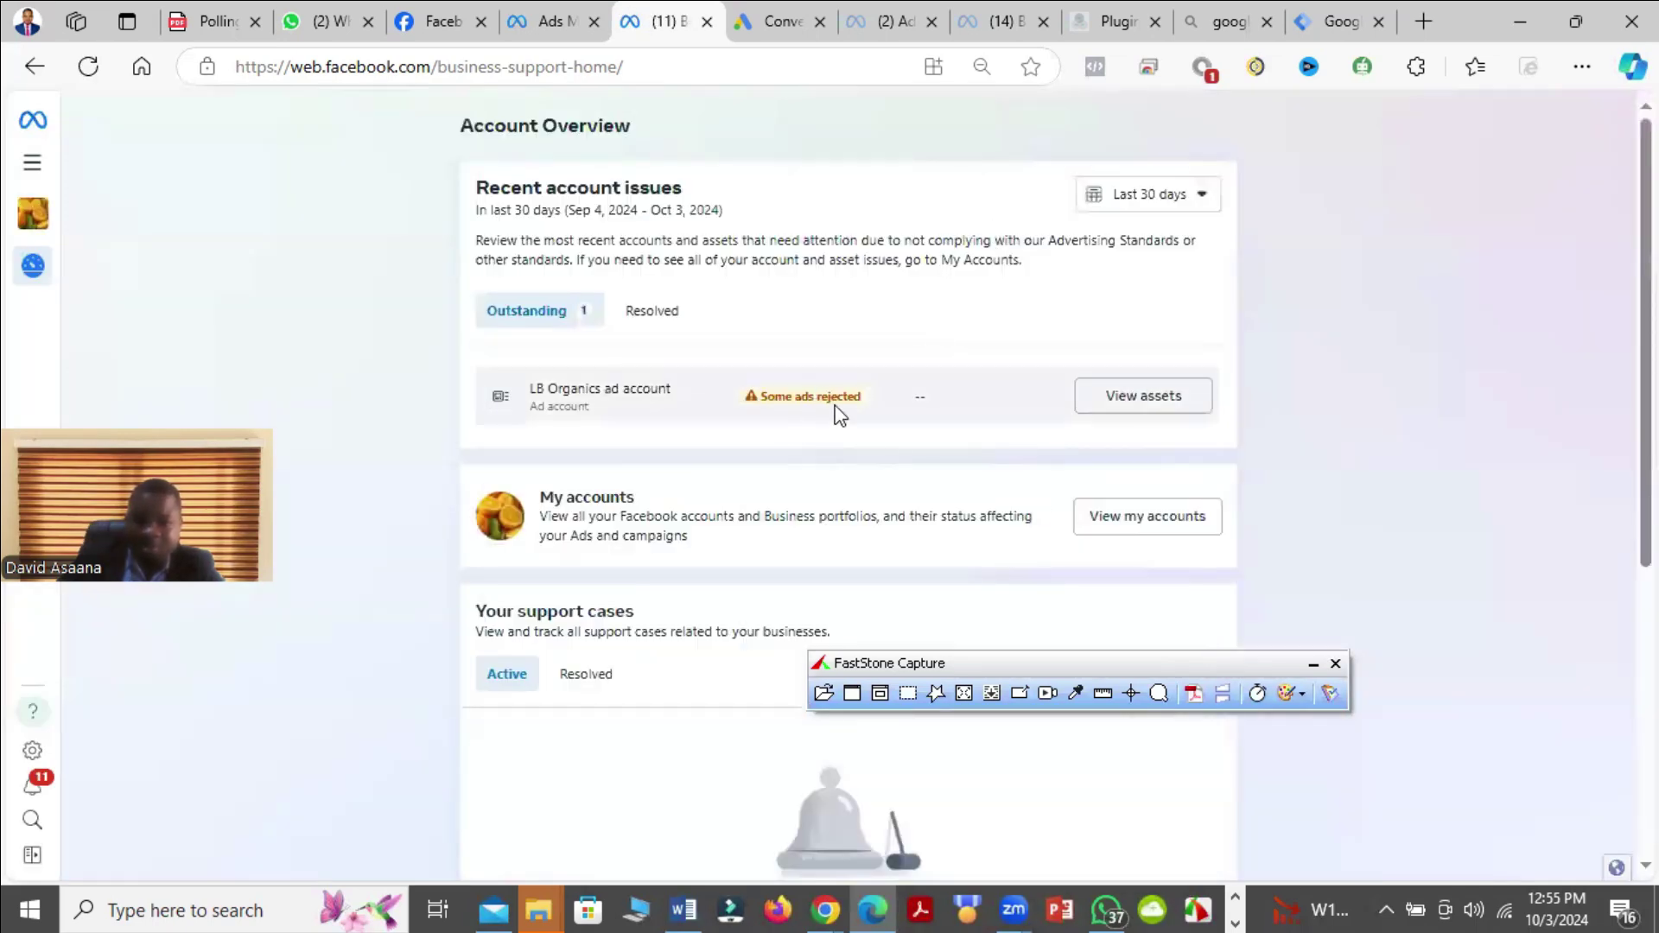
click(1125, 407)
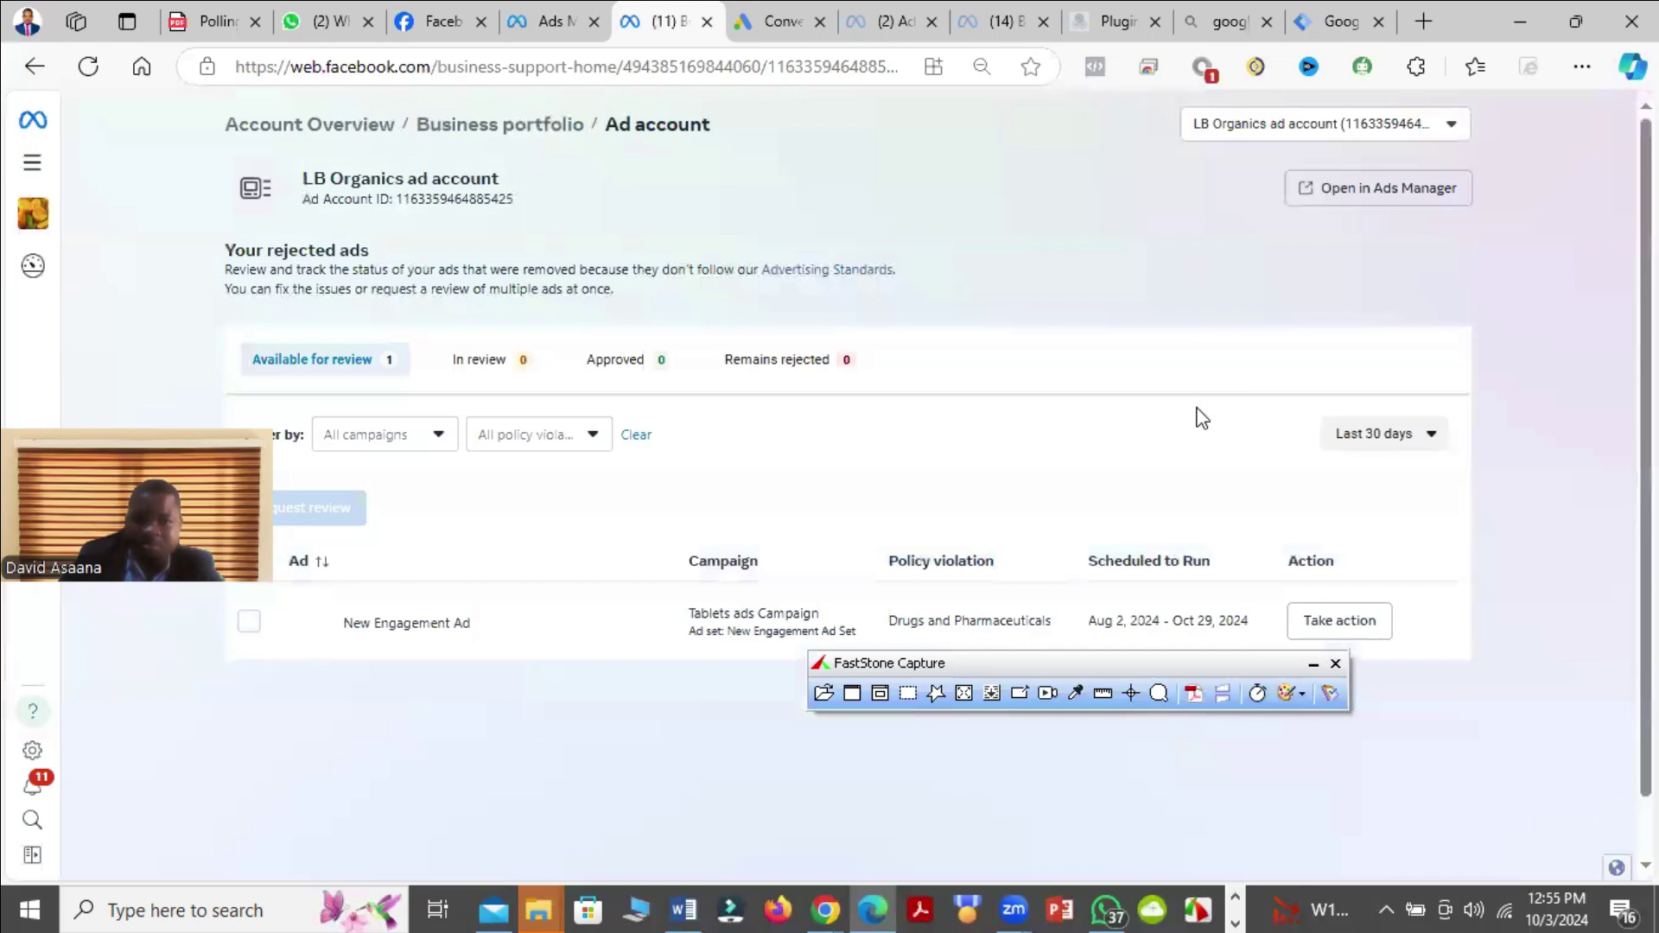
click(1019, 691)
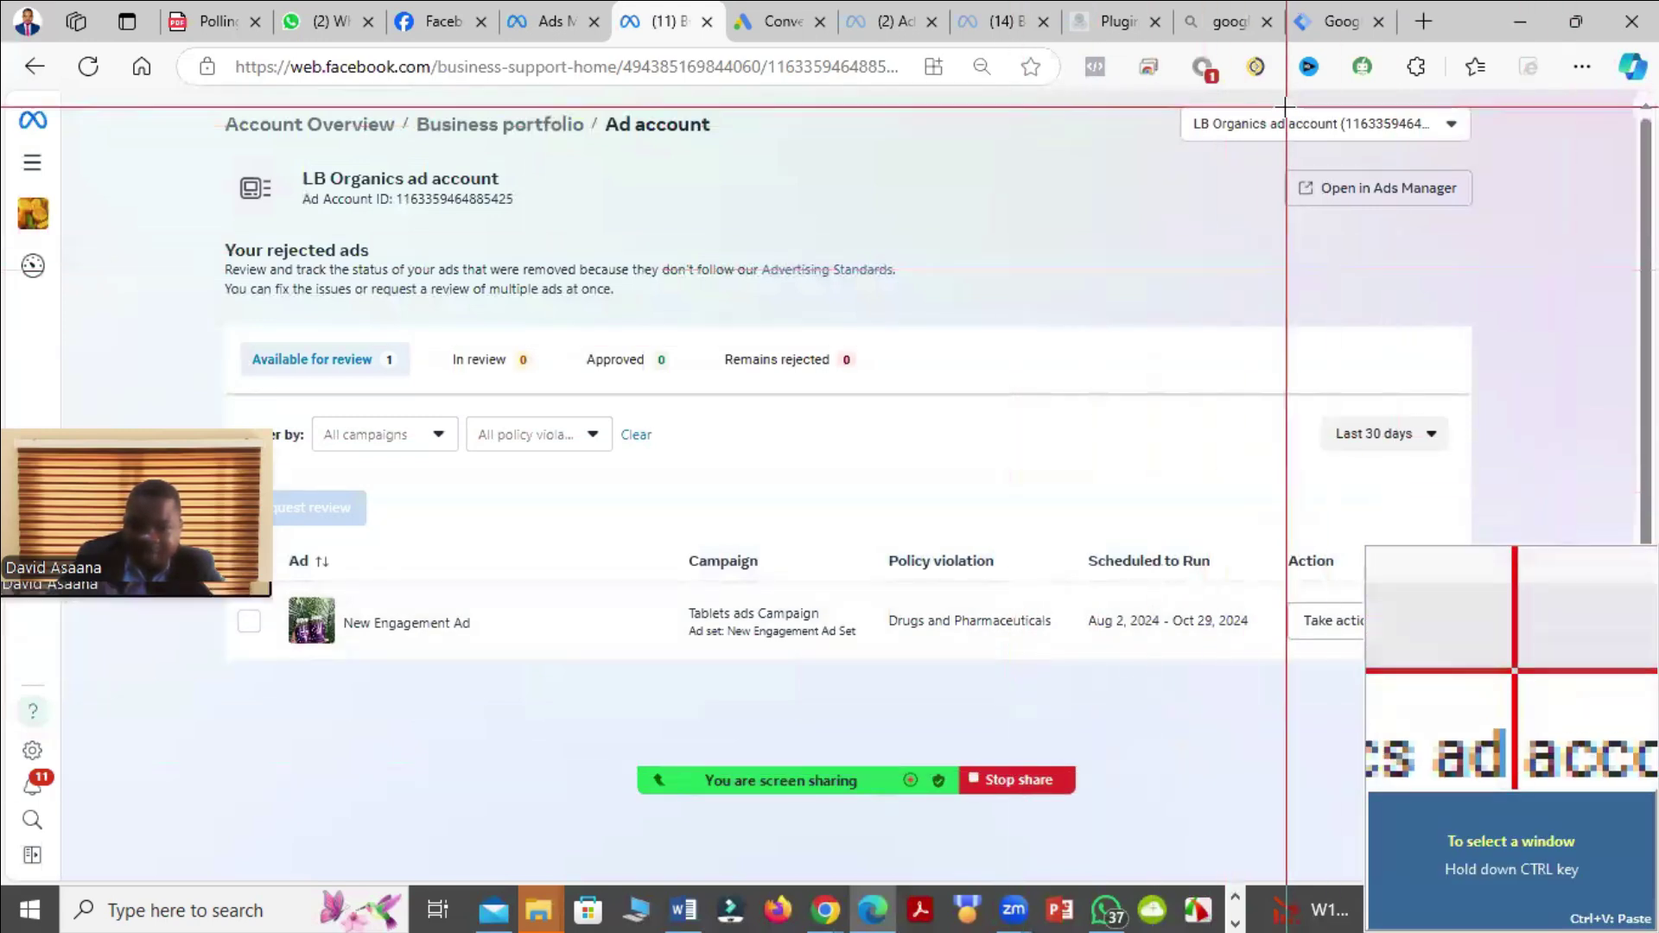
drag(1168, 210, 954, 205)
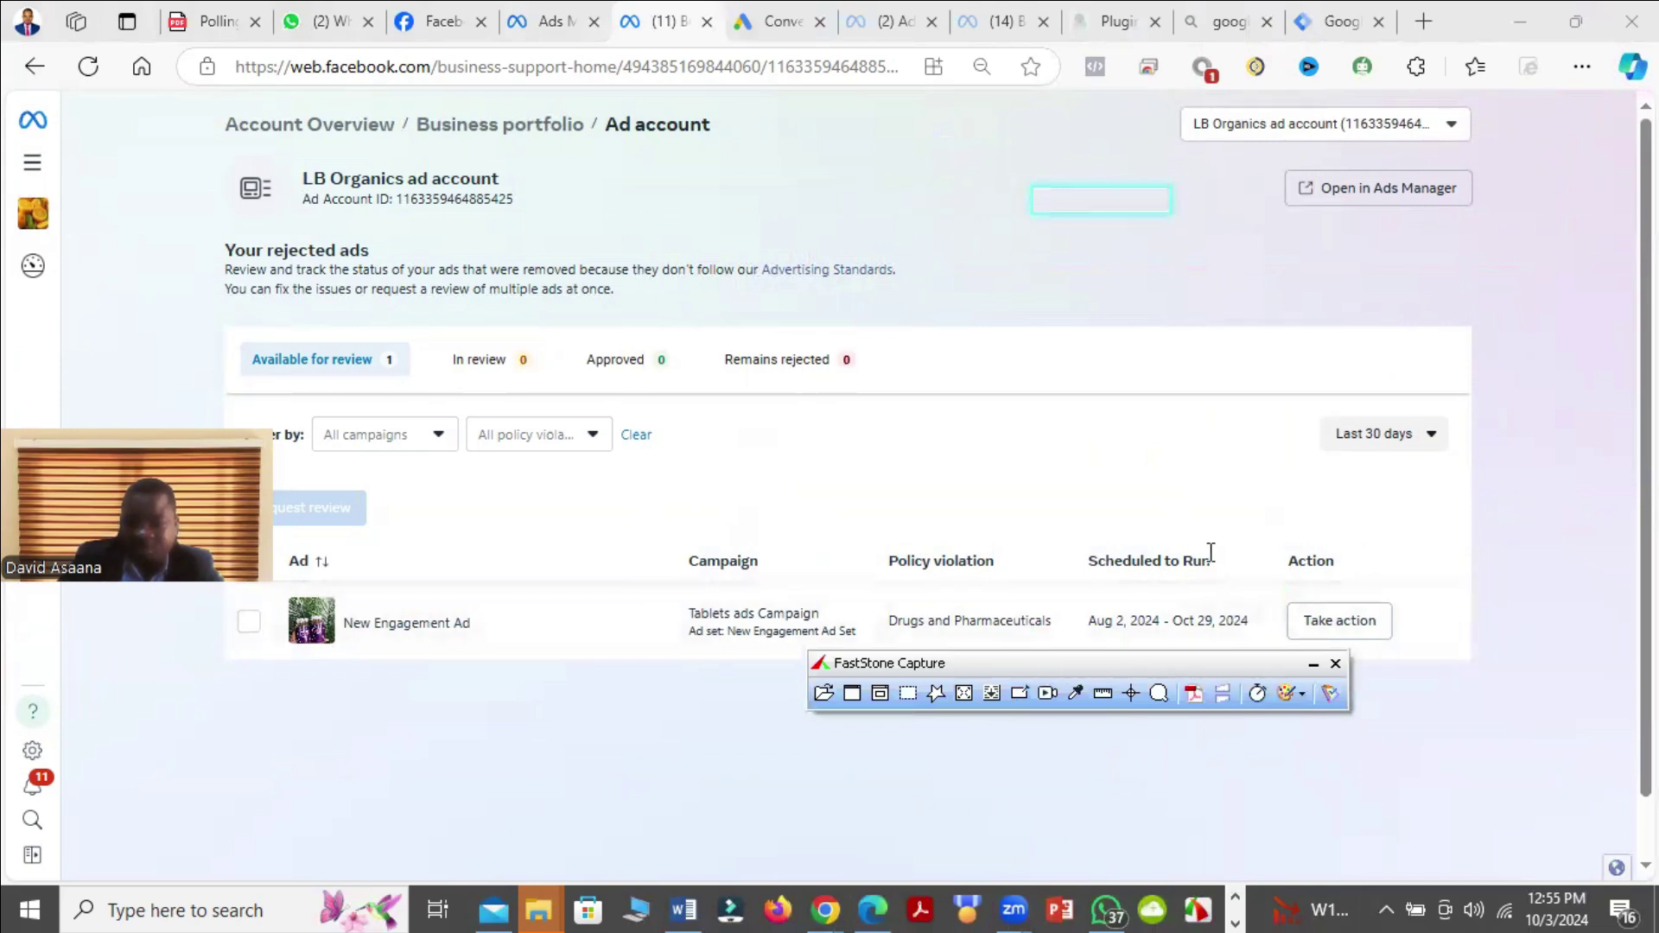
drag(1170, 663, 1181, 819)
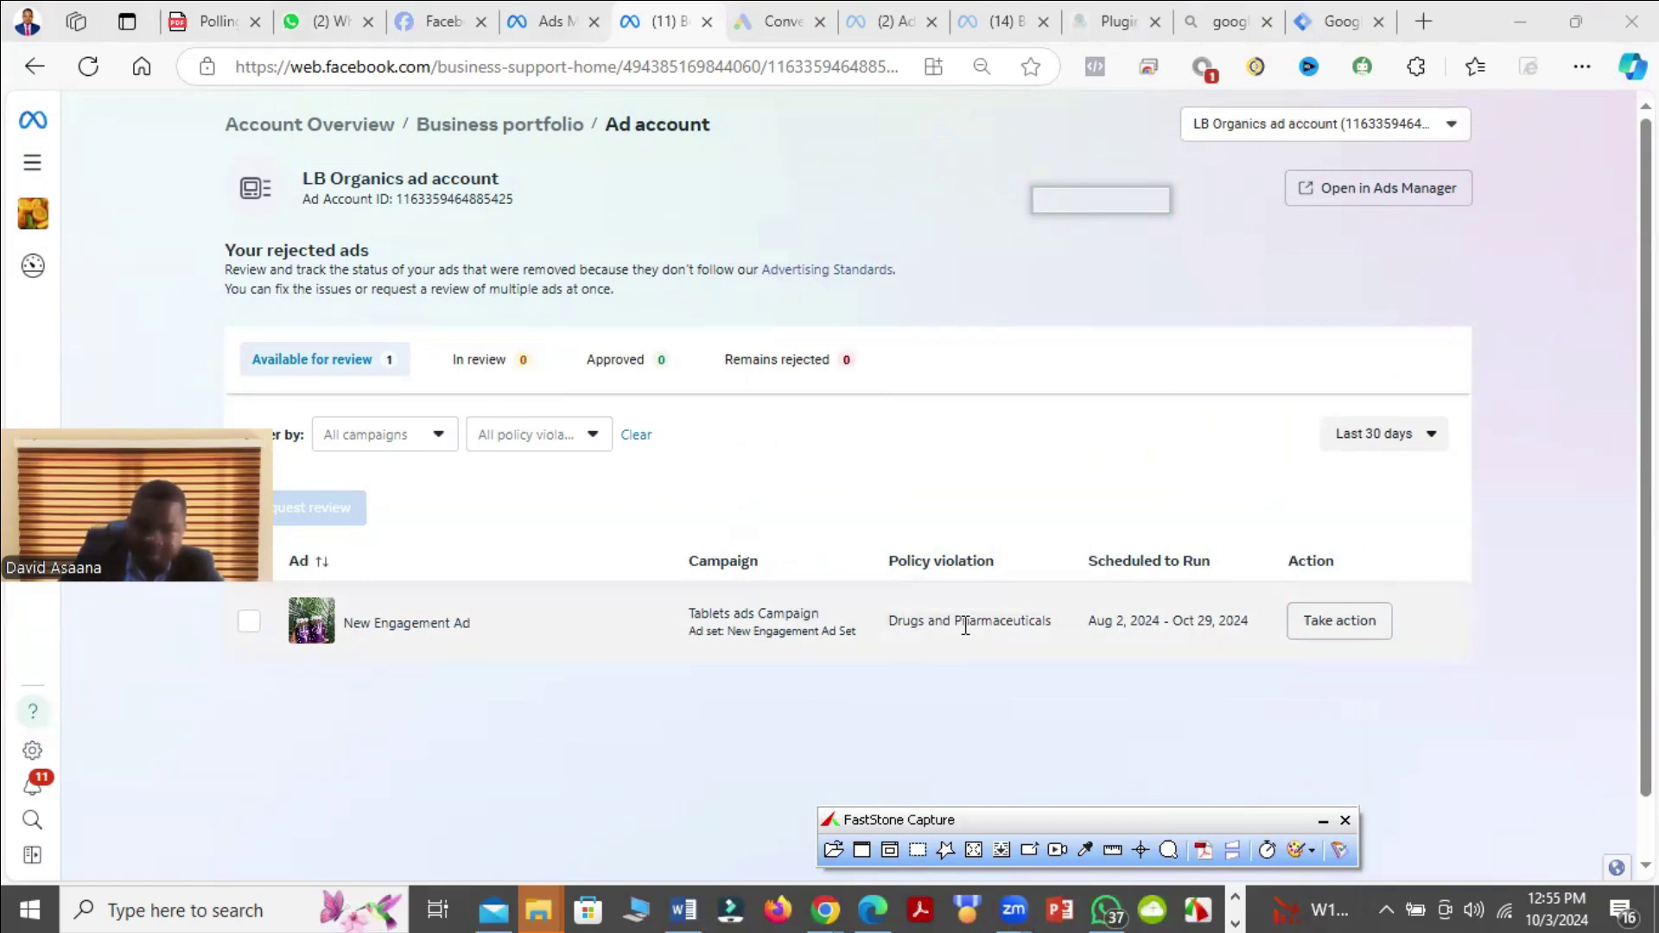
Copy the 'Drugs and Pharmaceuticals' policy violation name from the rejected ads list
drag(892, 625, 1041, 626)
key(ctrl+c)
right_click(1041, 624)
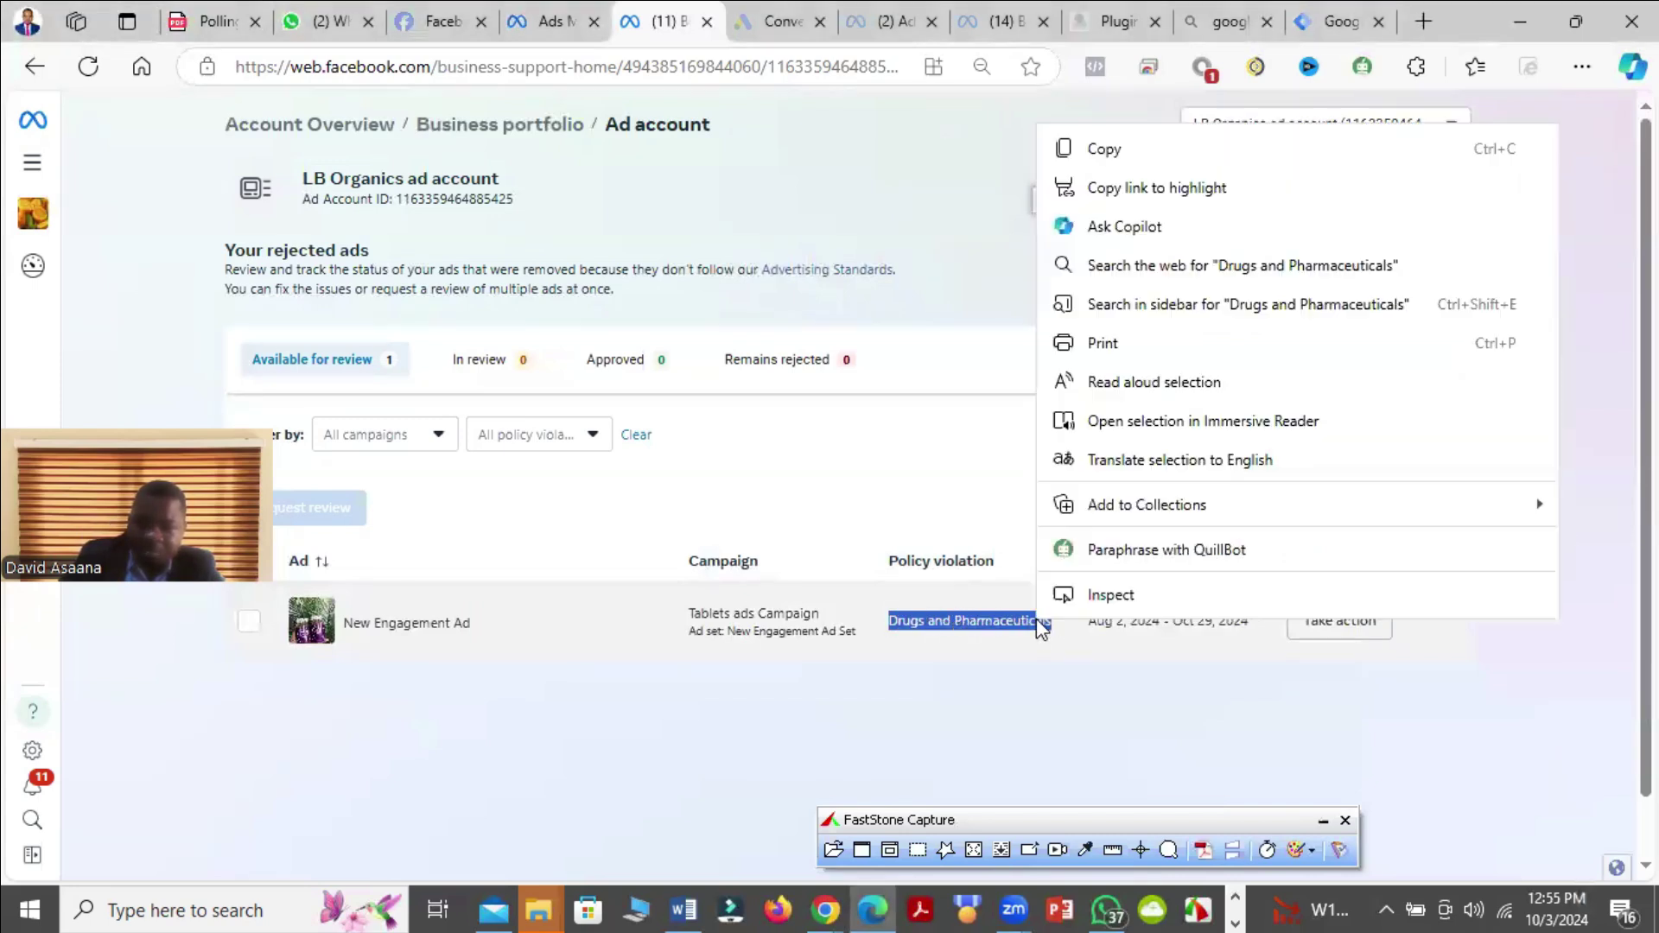
click(1201, 161)
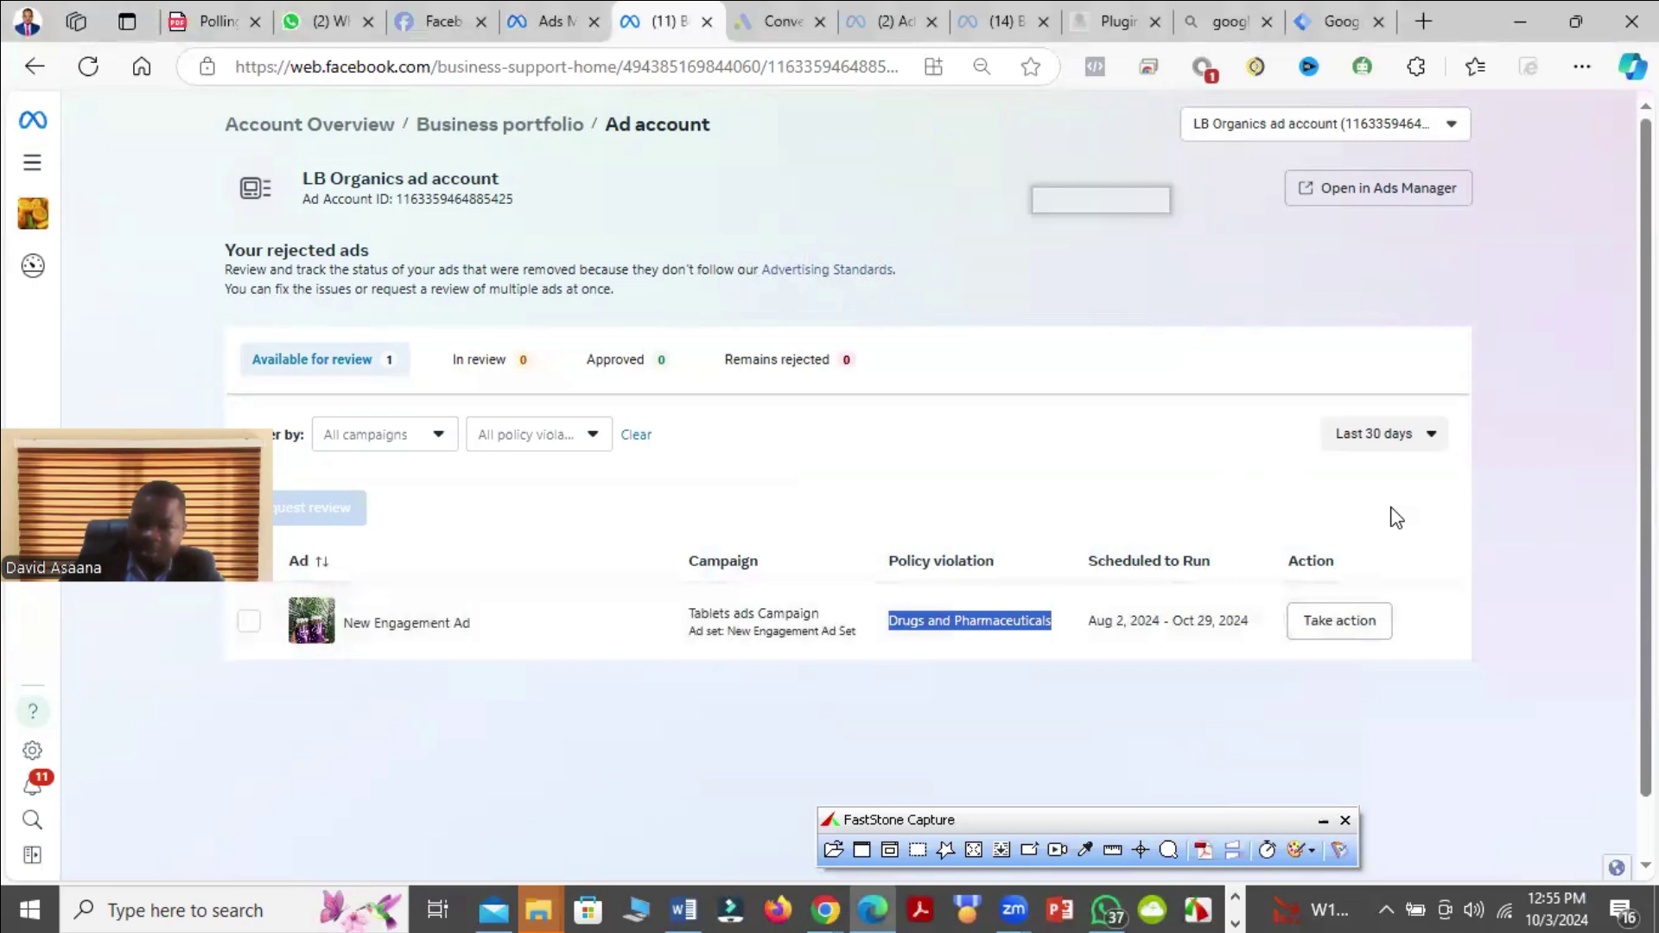
click(1450, 591)
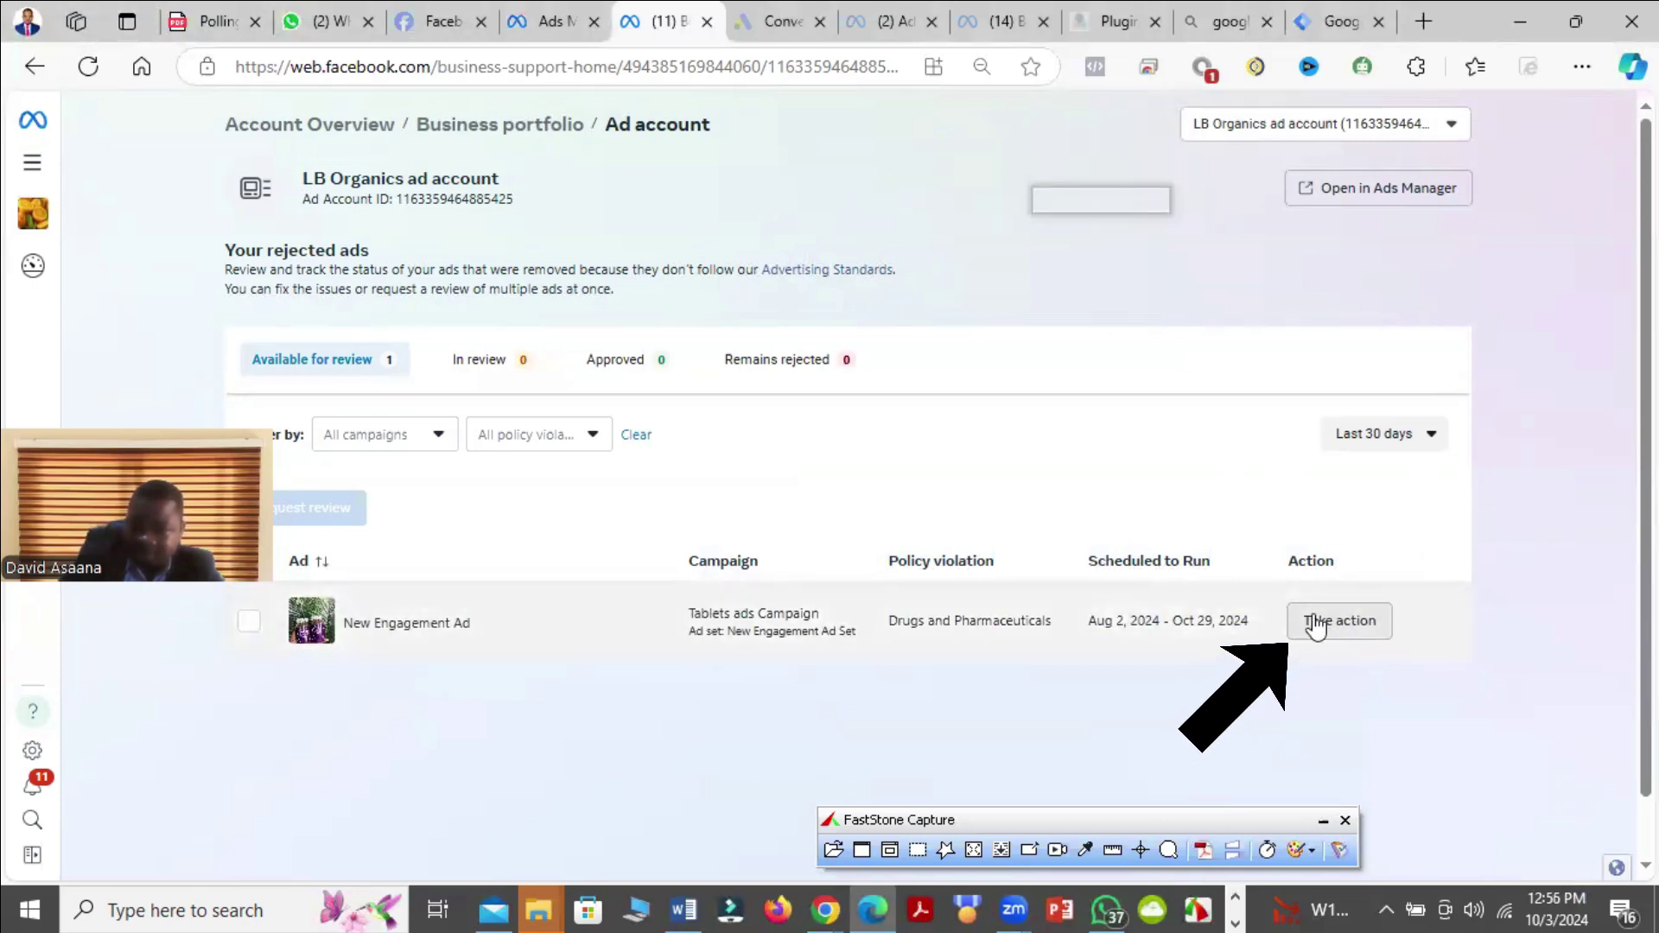
Open the 'We rejected your ad' details for New Engagement Ad
click(1361, 631)
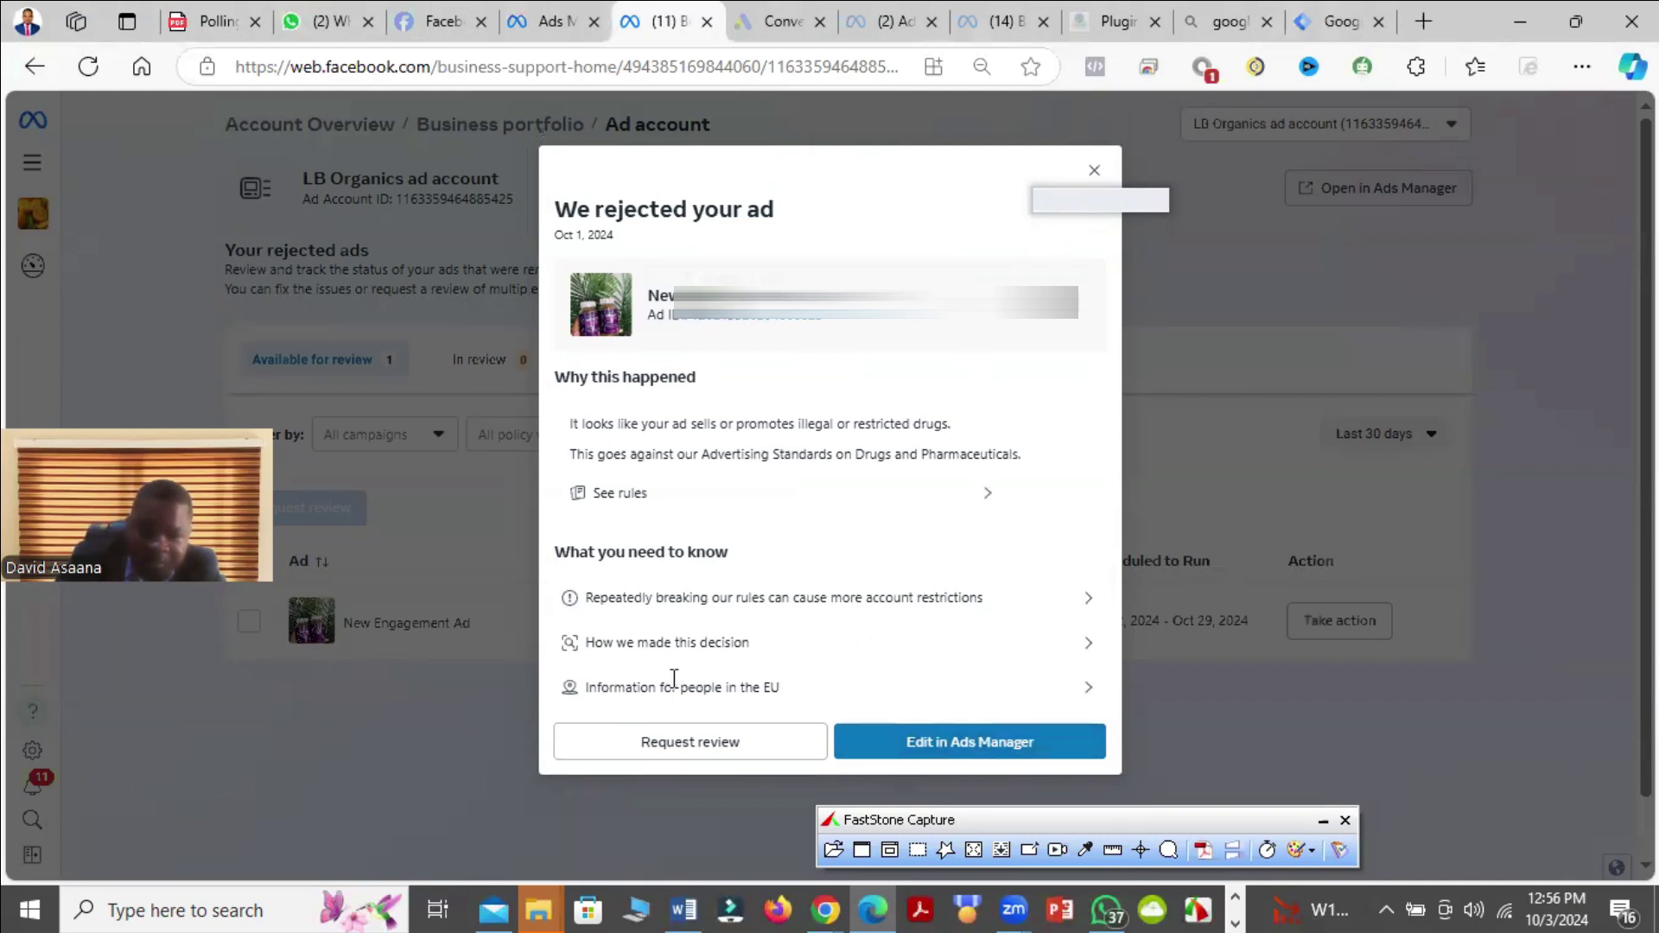
Search Bing in a new tab for 'Drugs and Pharmaceuticals policy facebook' and expand the answer's sources
click(1429, 26)
right_click(836, 64)
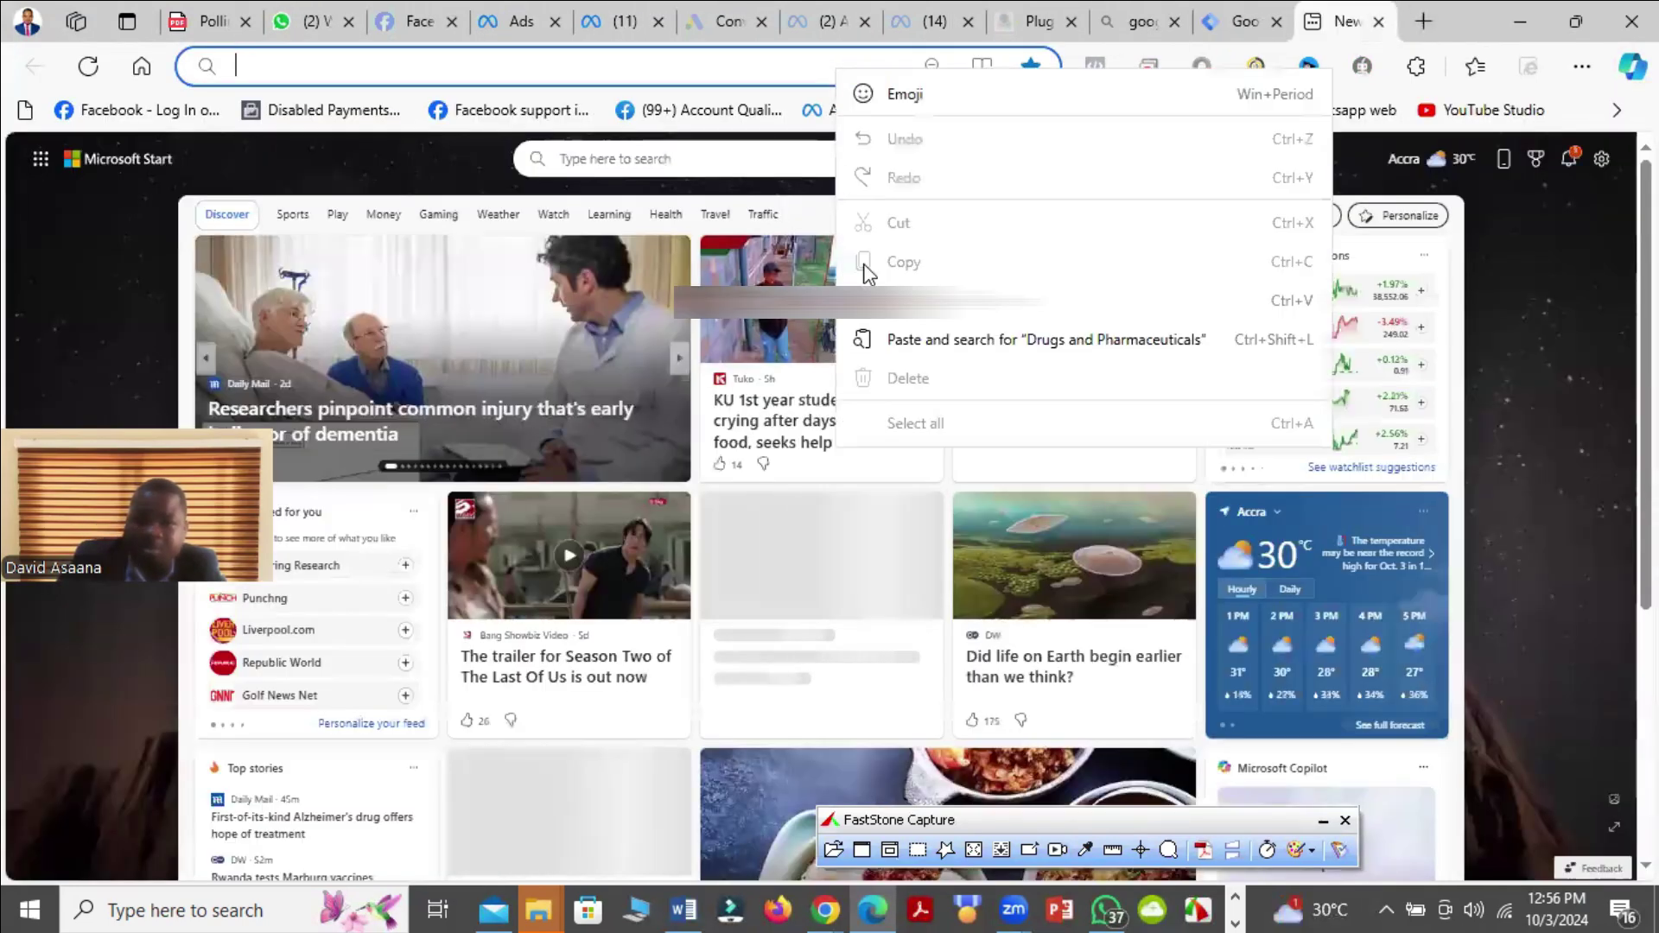
click(873, 300)
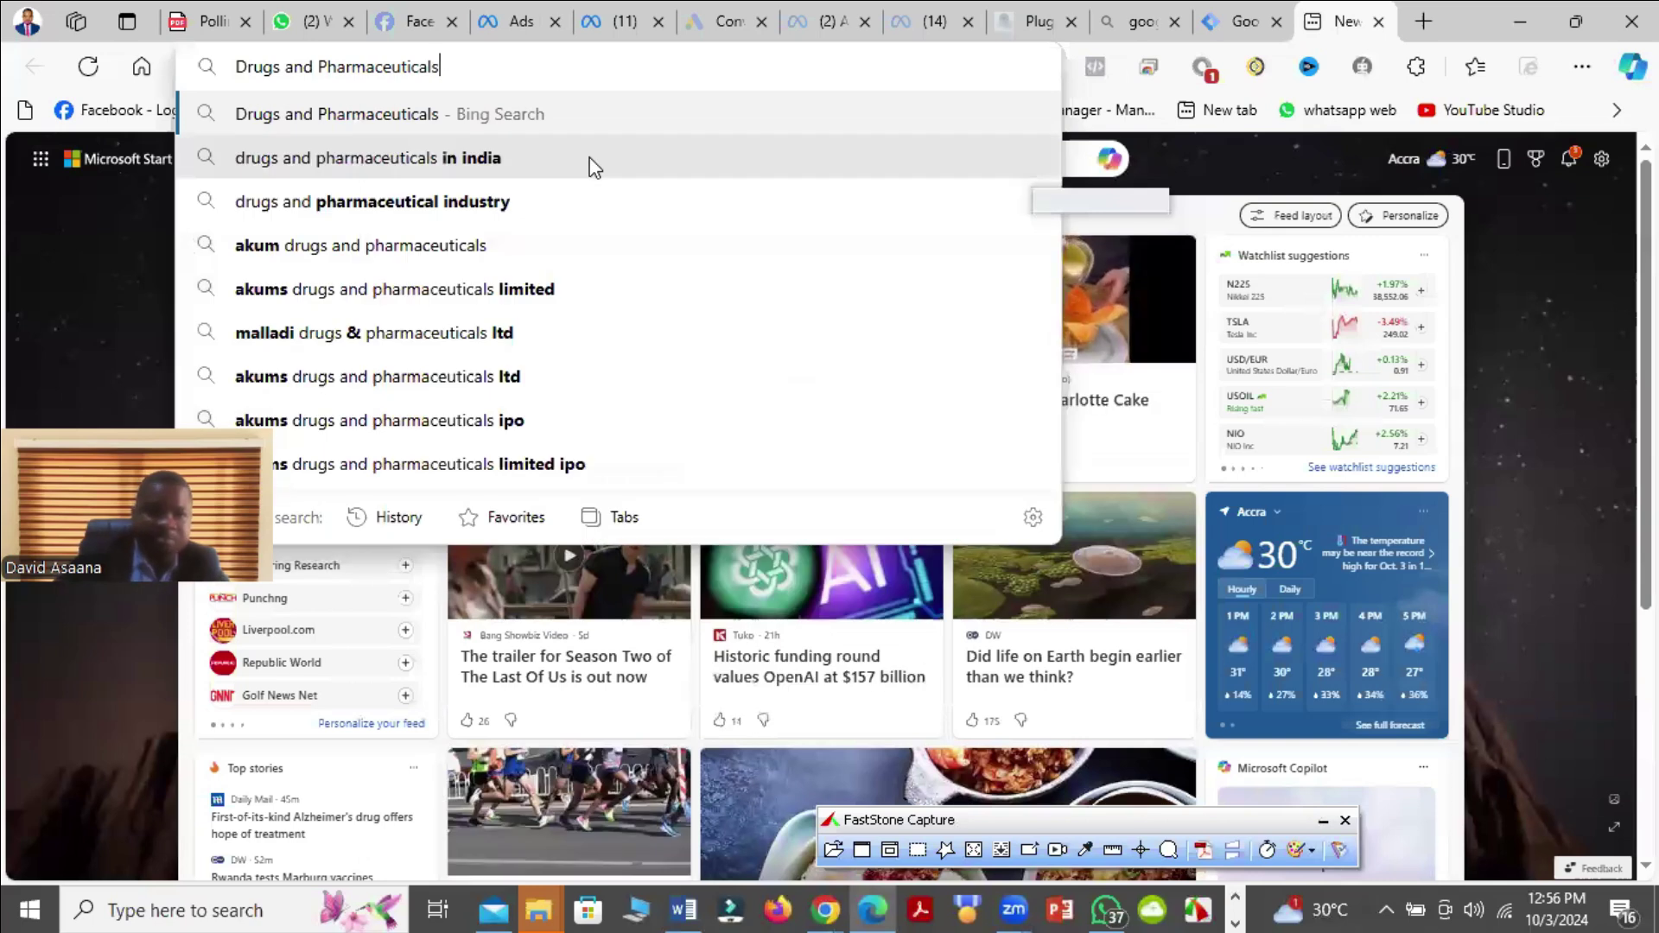
text(p)
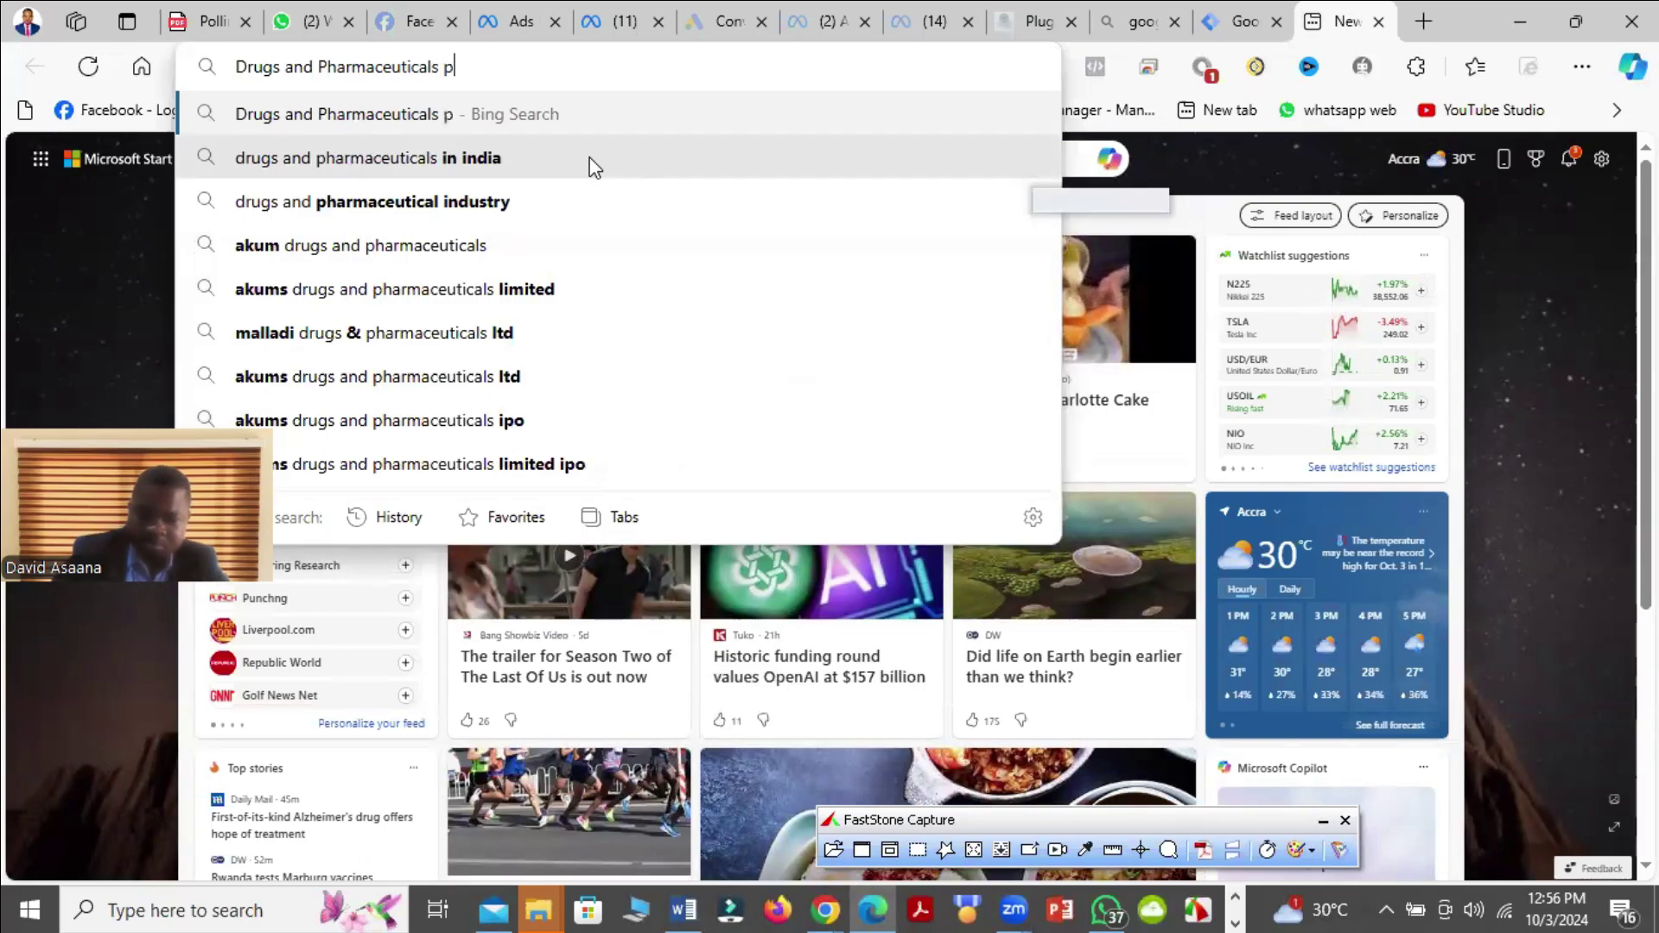
text(olicy )
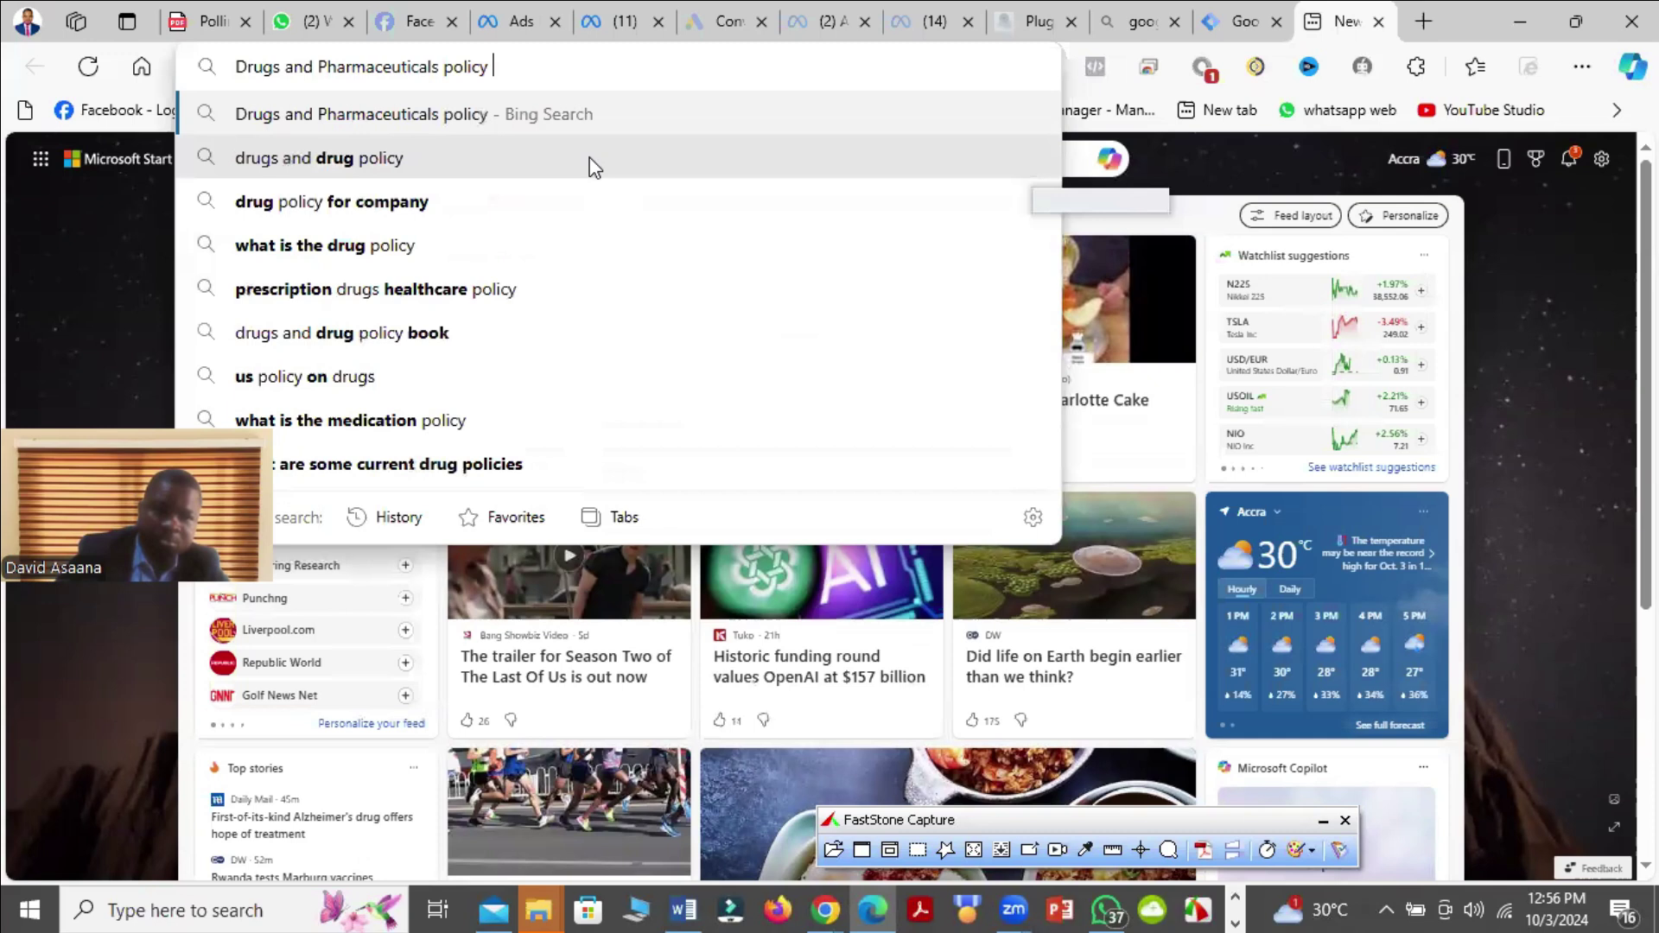
text(face)
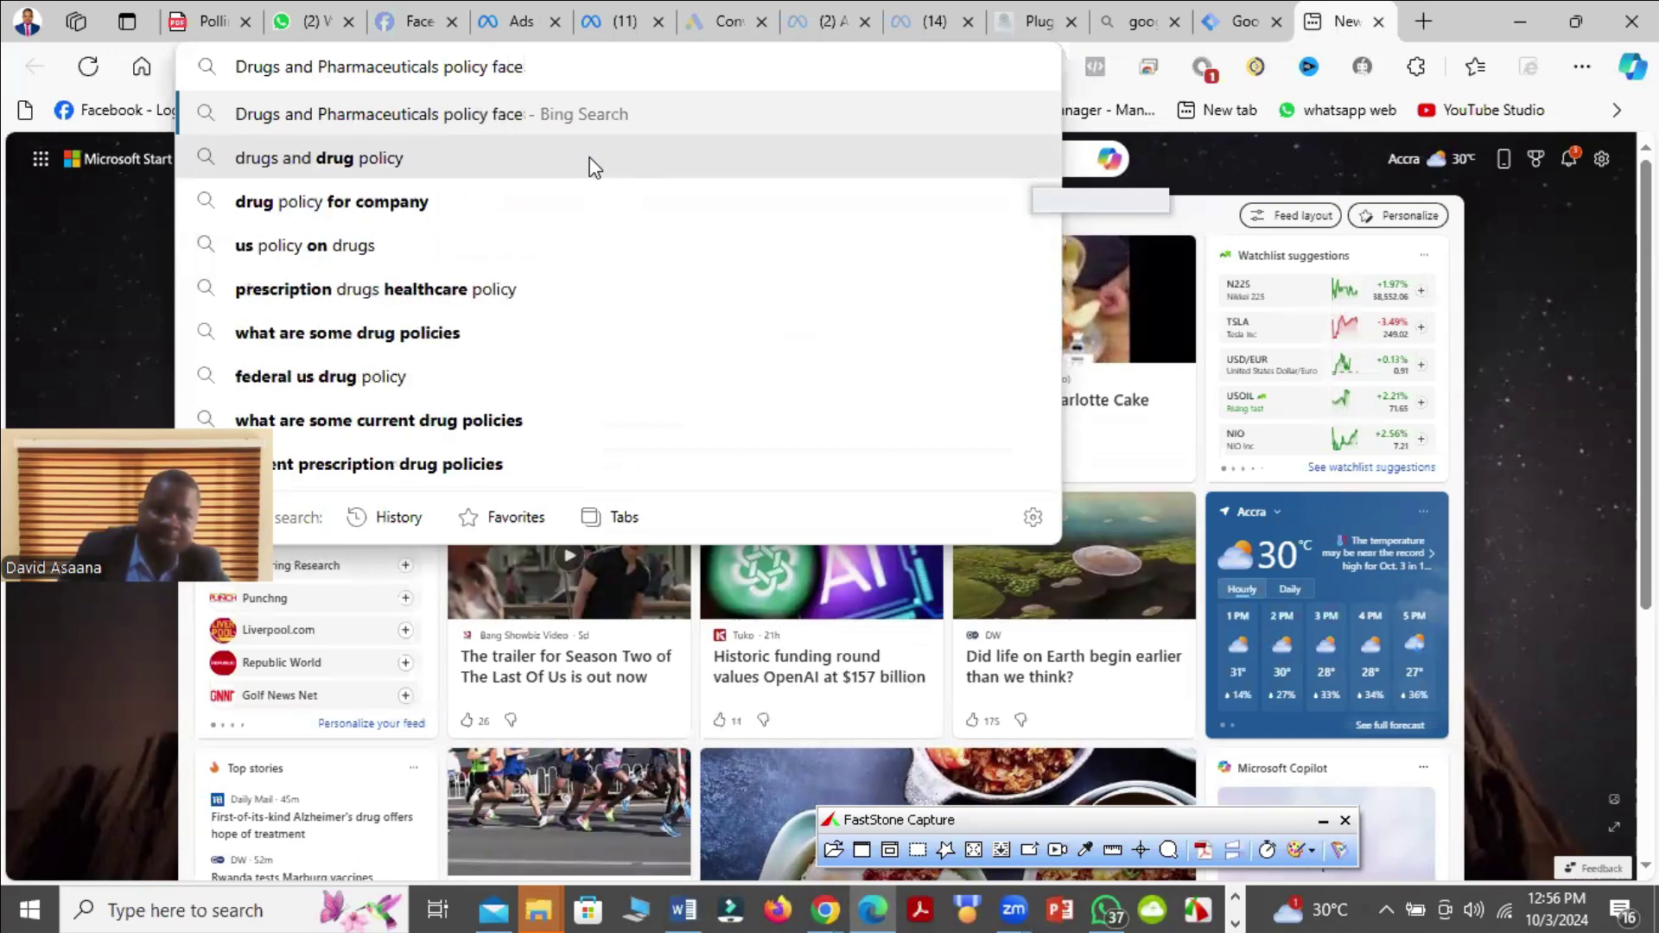
text(b)
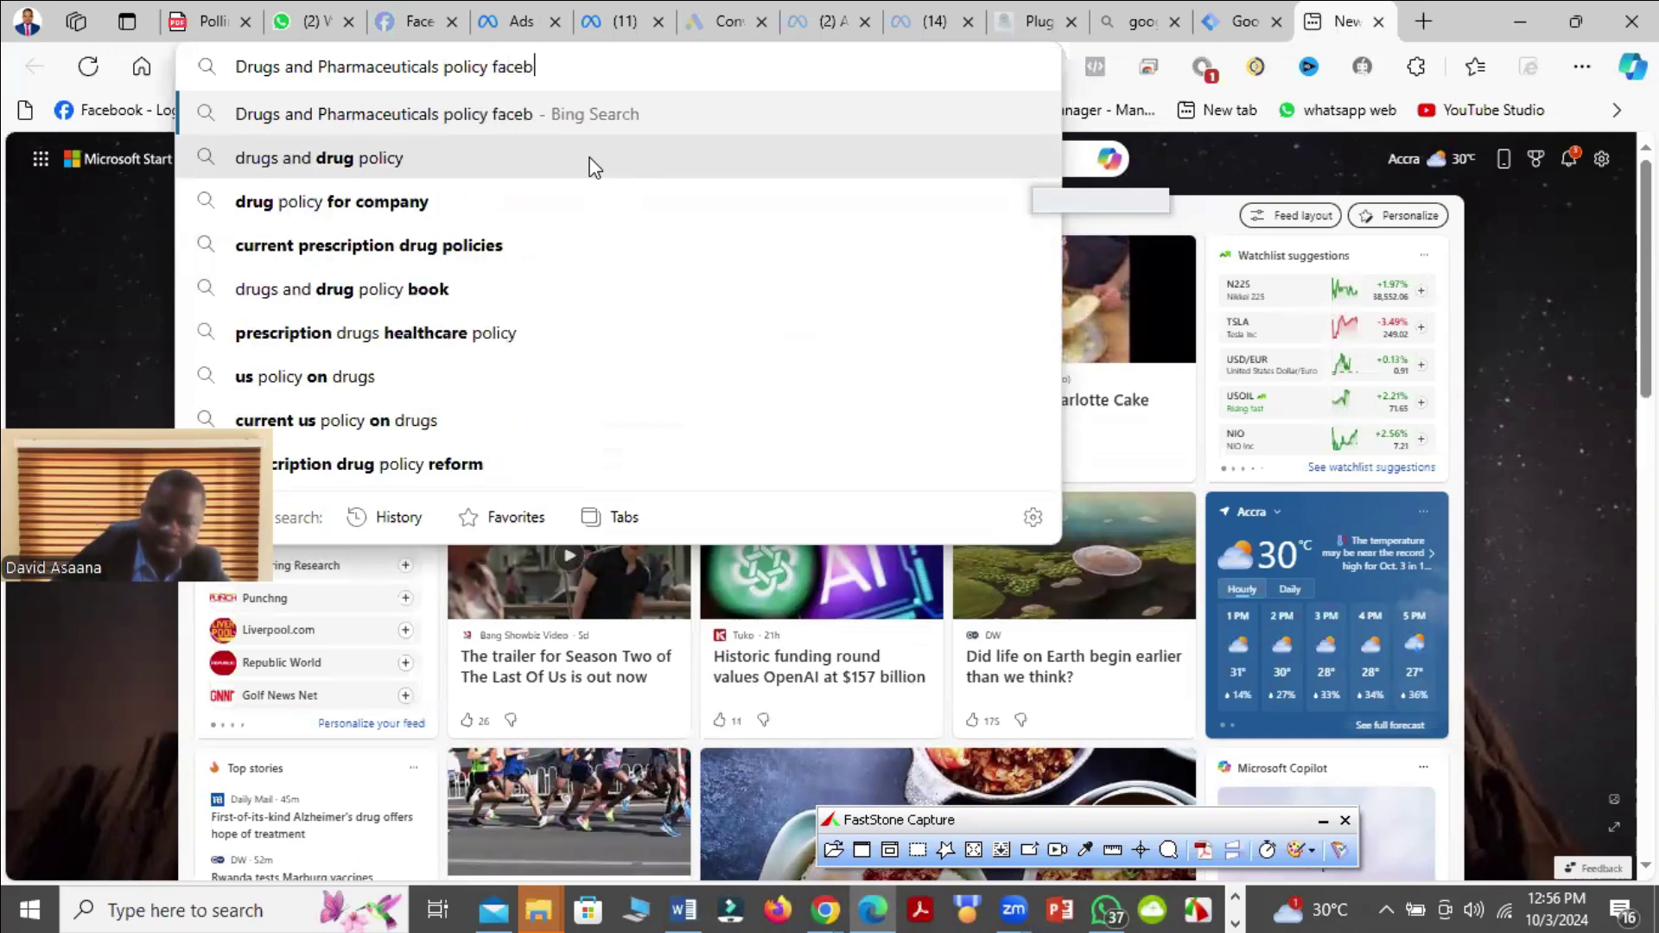
text(ook)
key(Return)
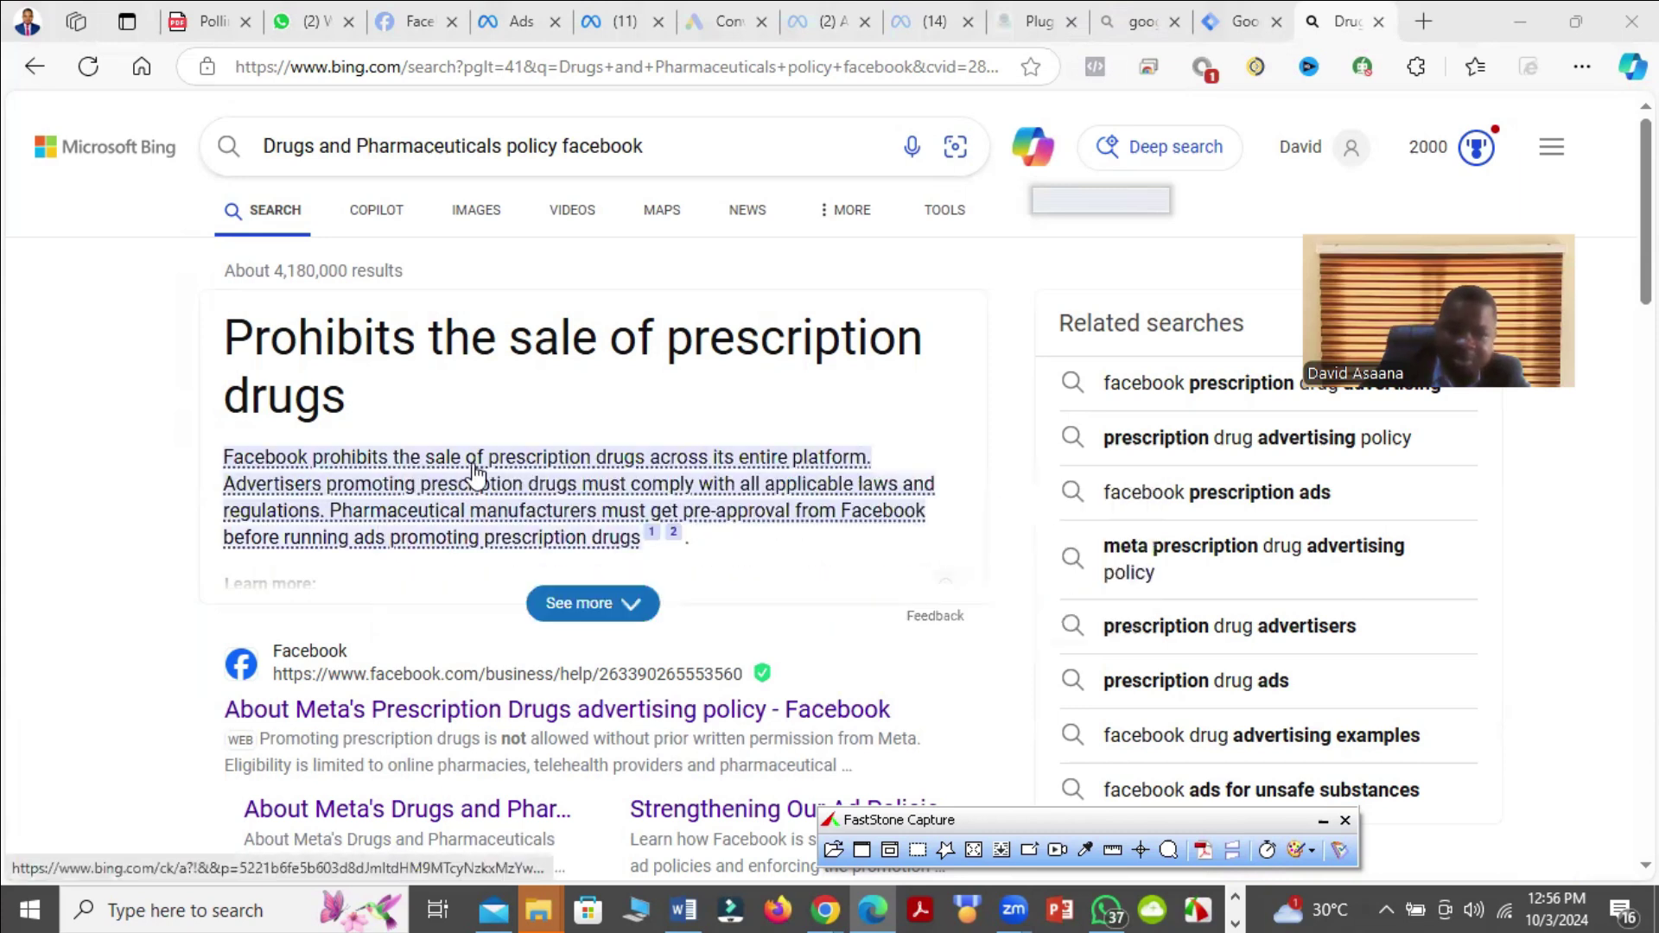
mouse_move(488, 473)
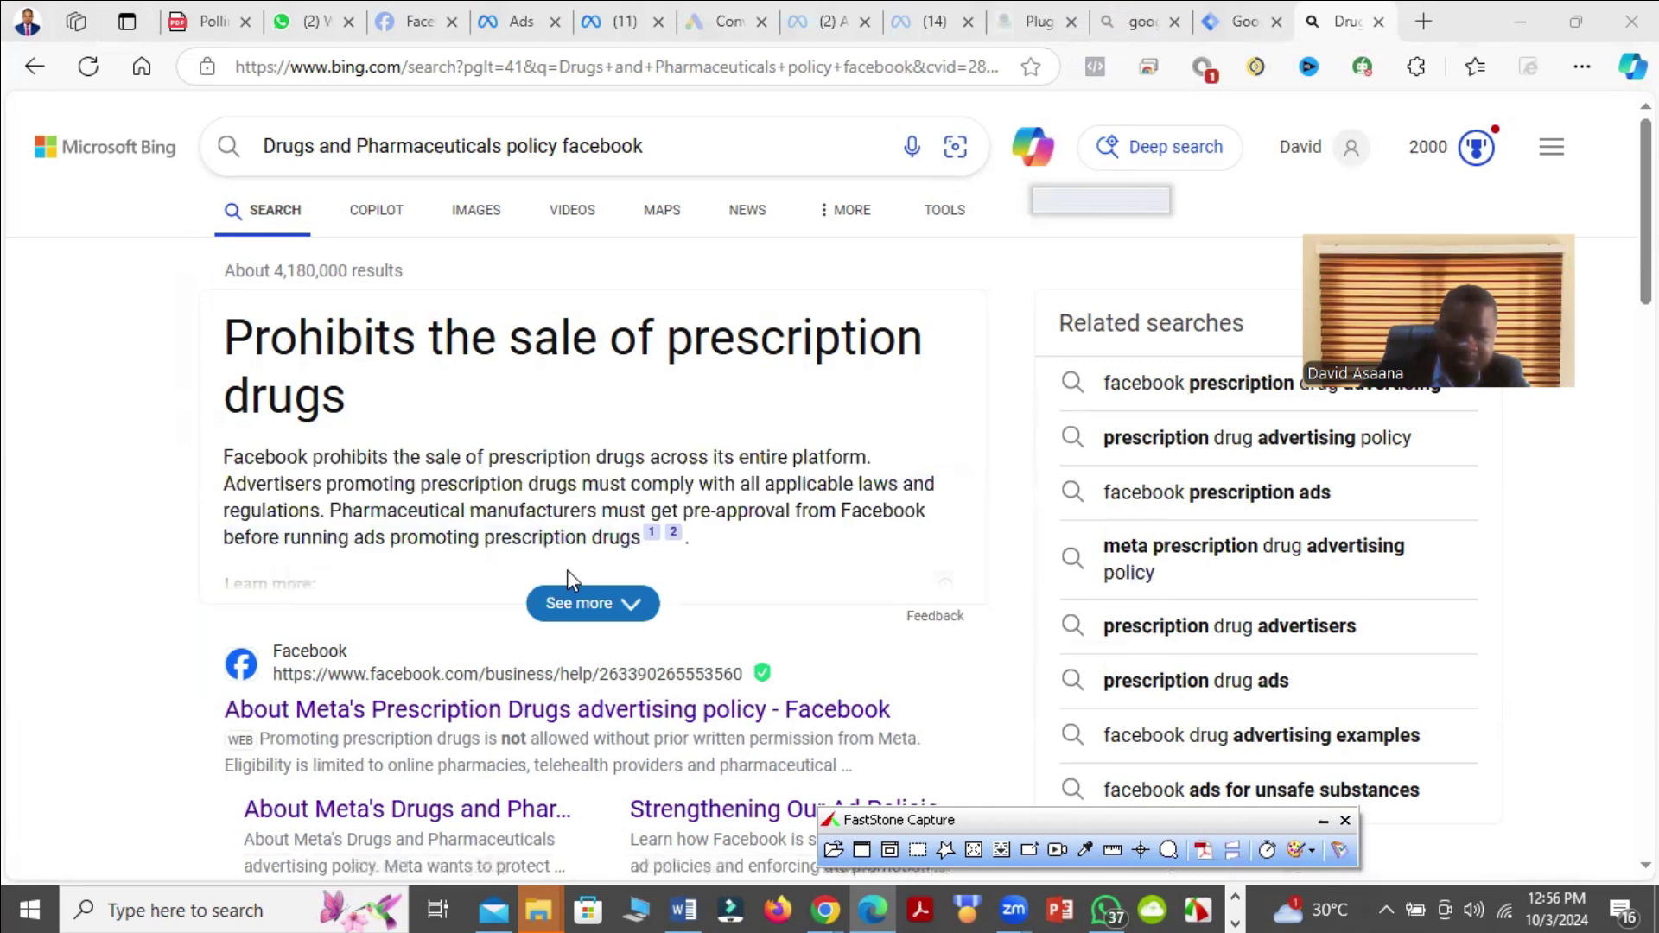
click(612, 607)
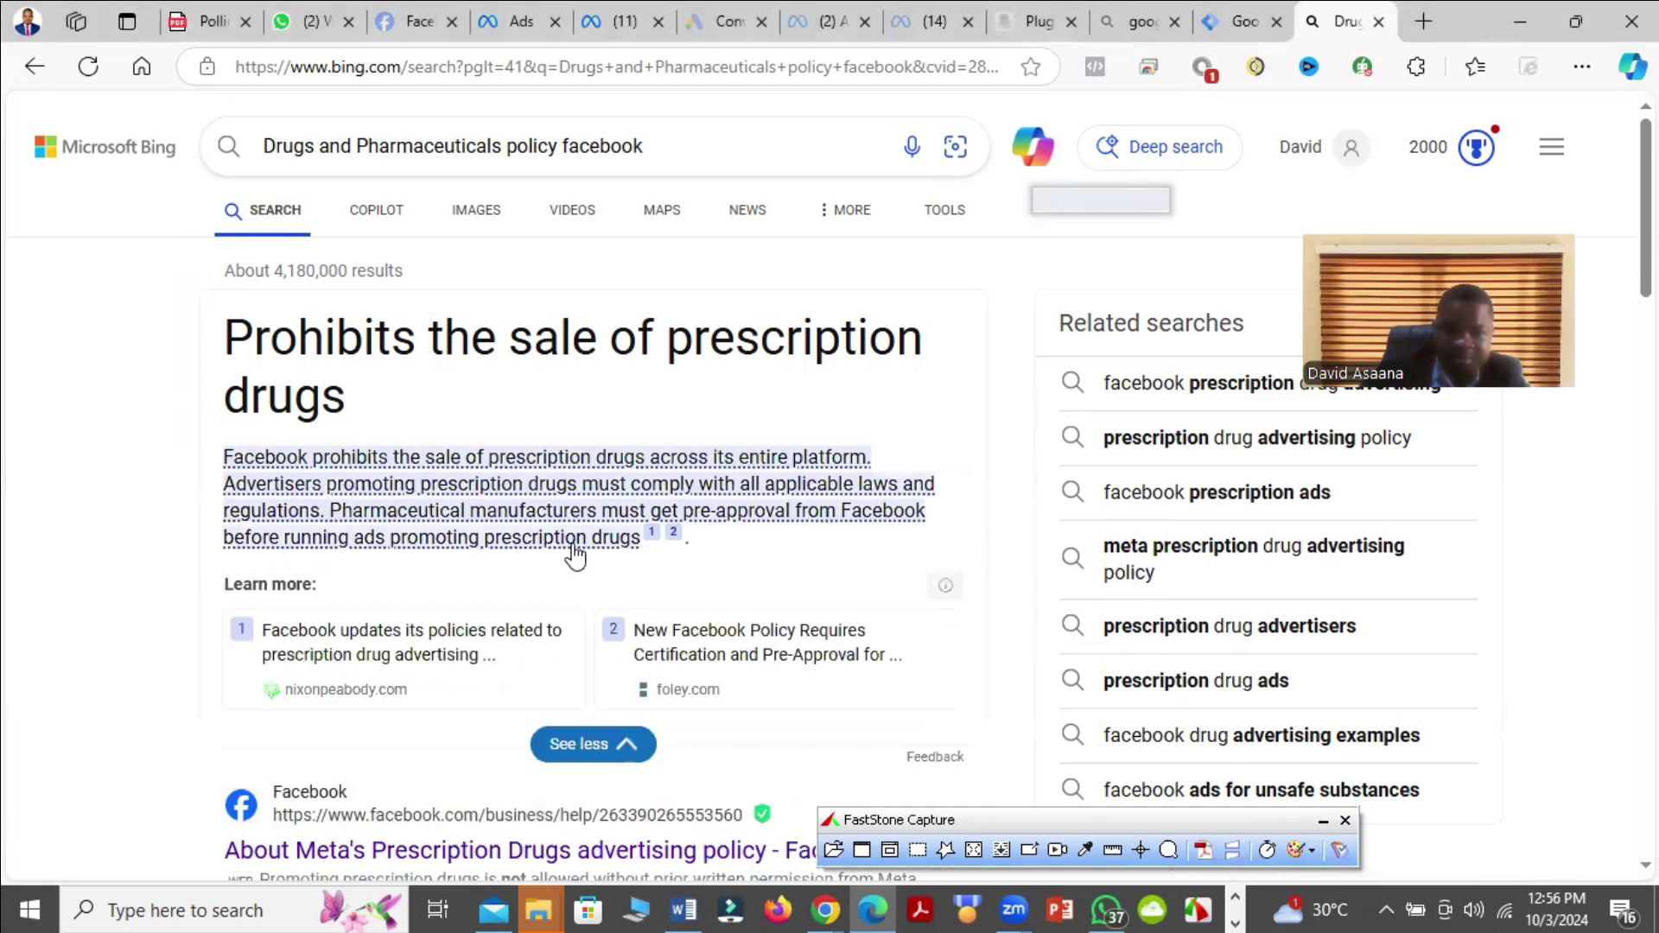
Open 'About Meta's Prescription Drugs advertising policy' and scroll to its Eligible entities section
scroll(553, 484, down, 5)
click(473, 369)
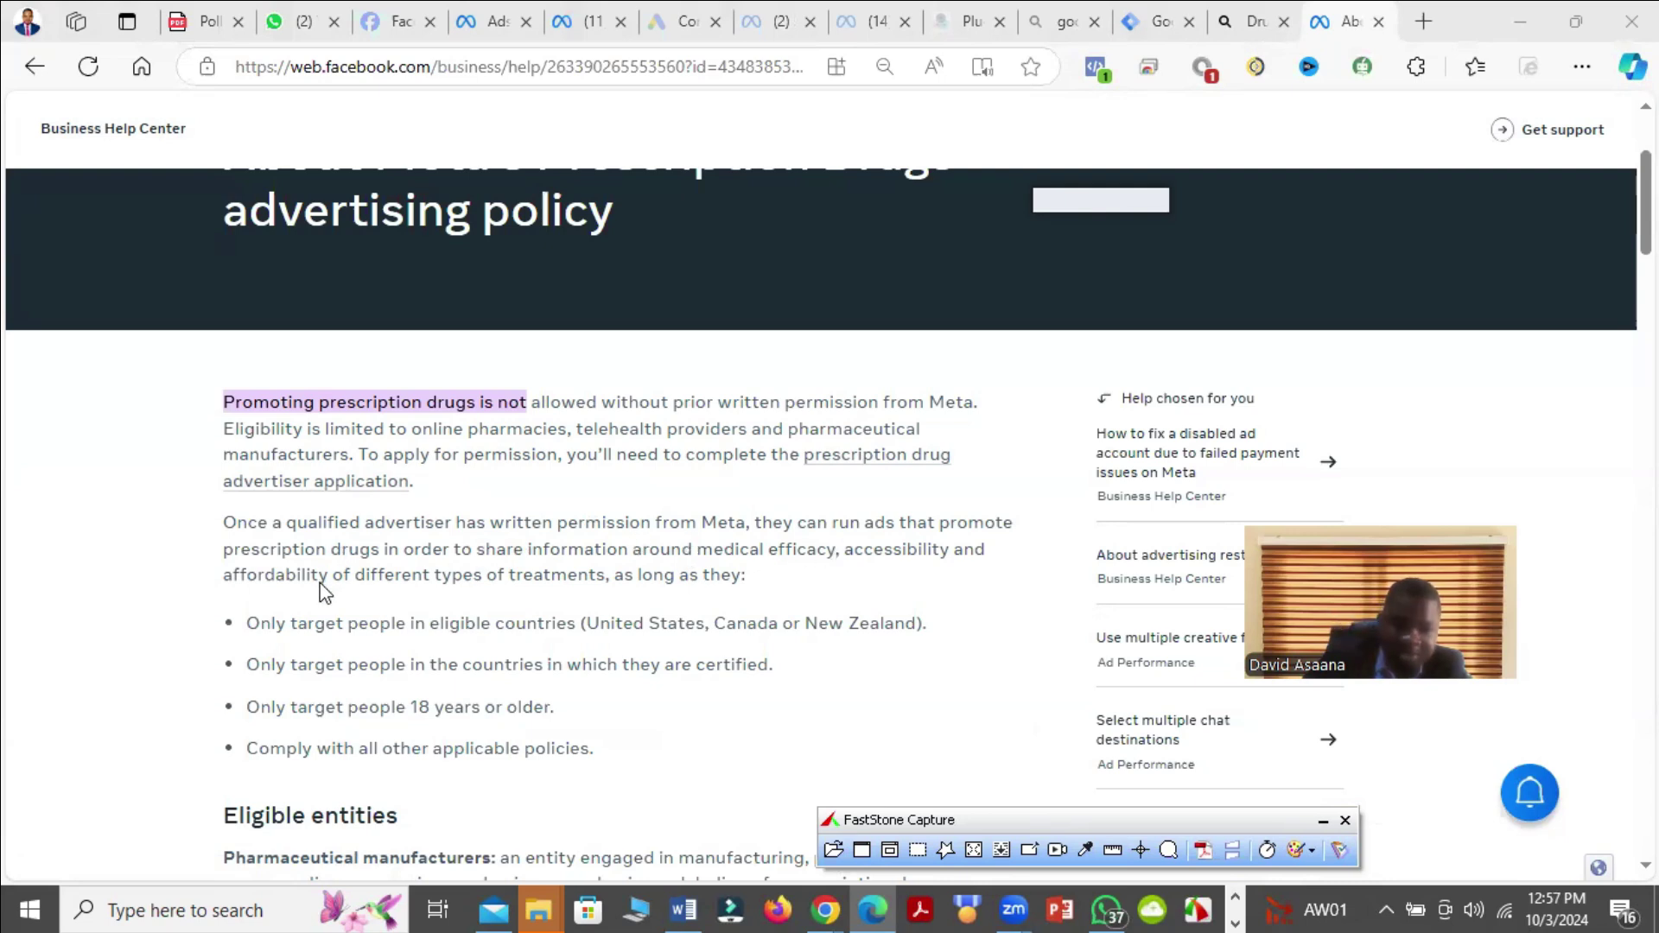
scroll(321, 592, down, 6)
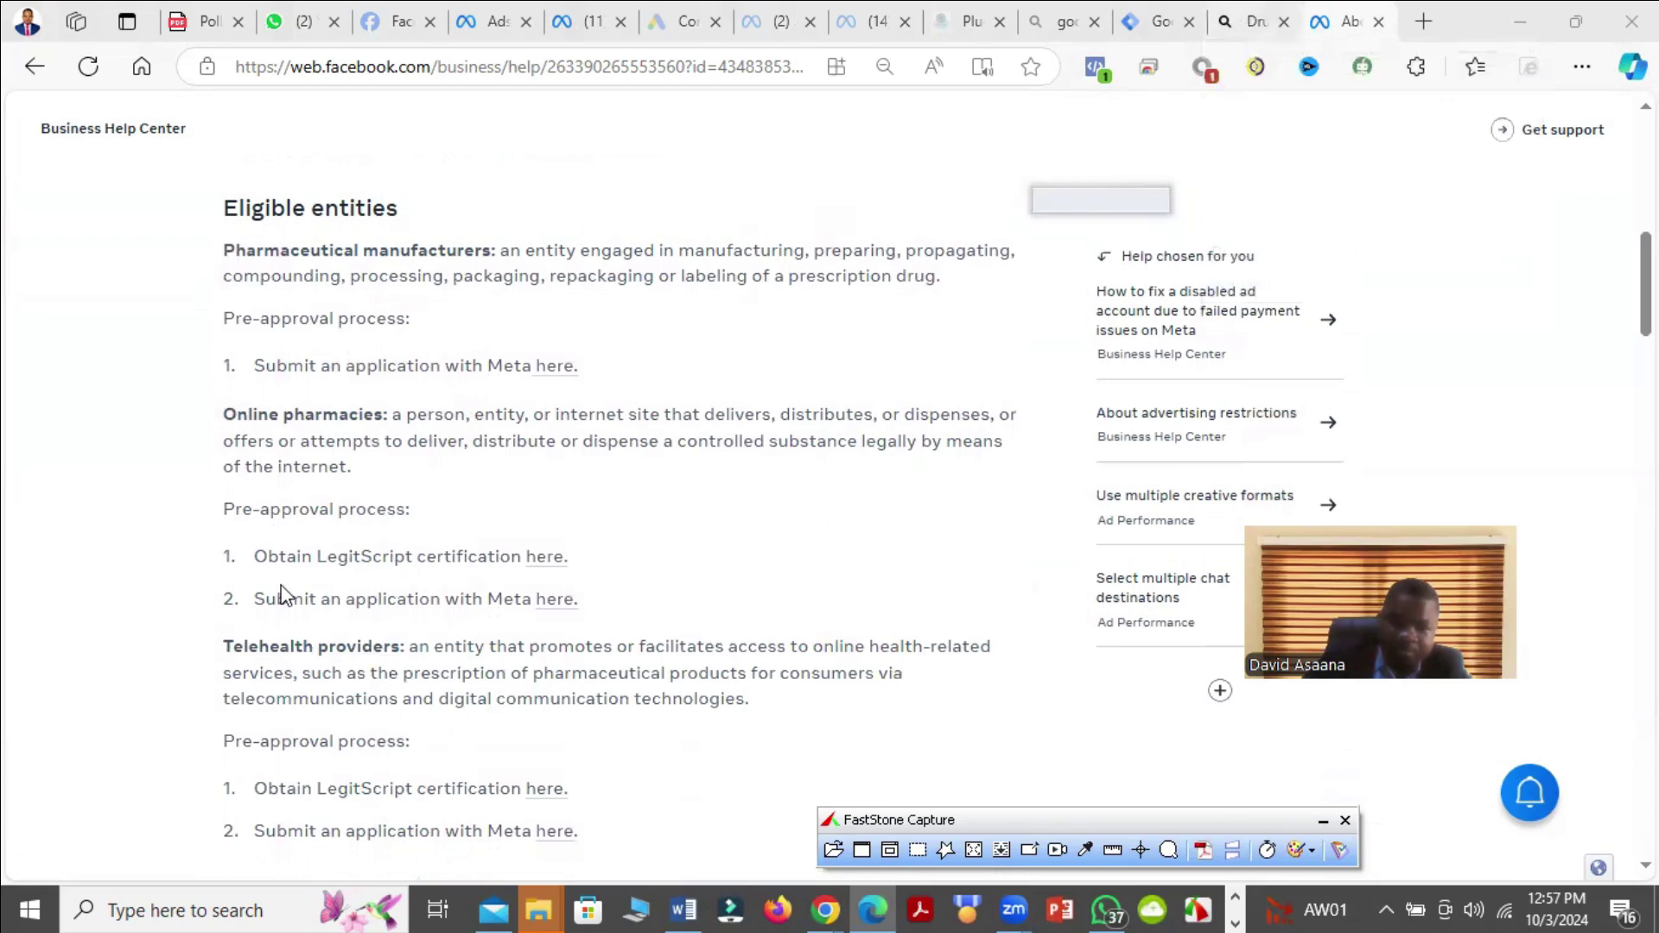
Go to the LB Organics Facebook page and scroll to the Glutathione and Collagen supplement post
click(1248, 21)
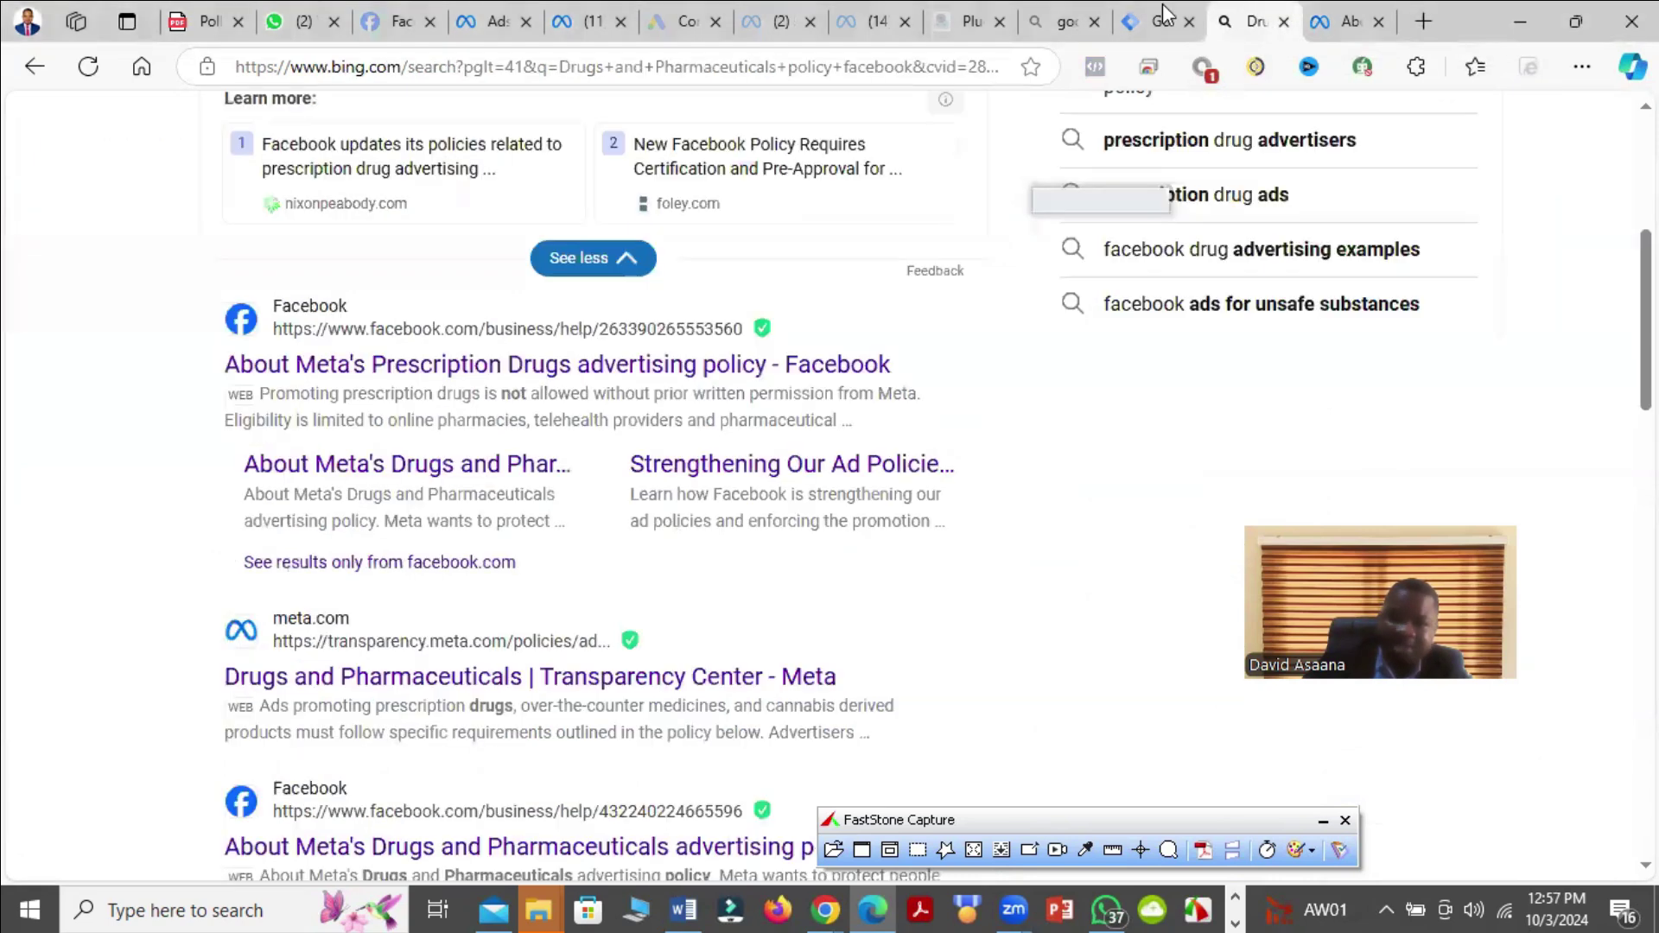
click(858, 7)
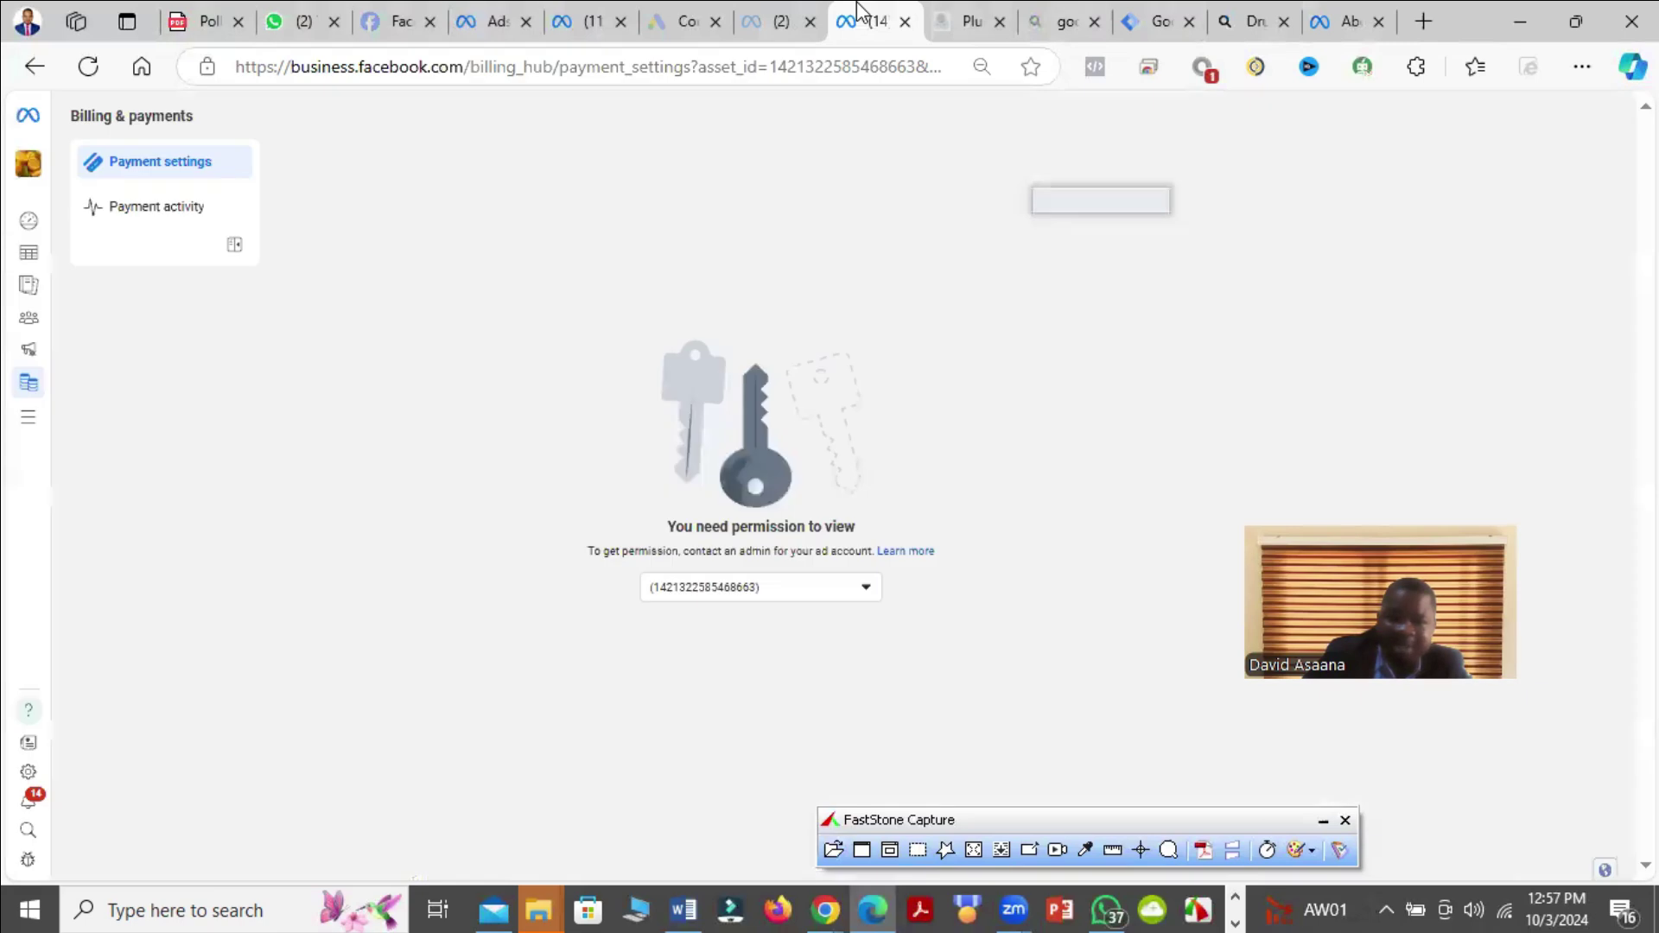
click(775, 11)
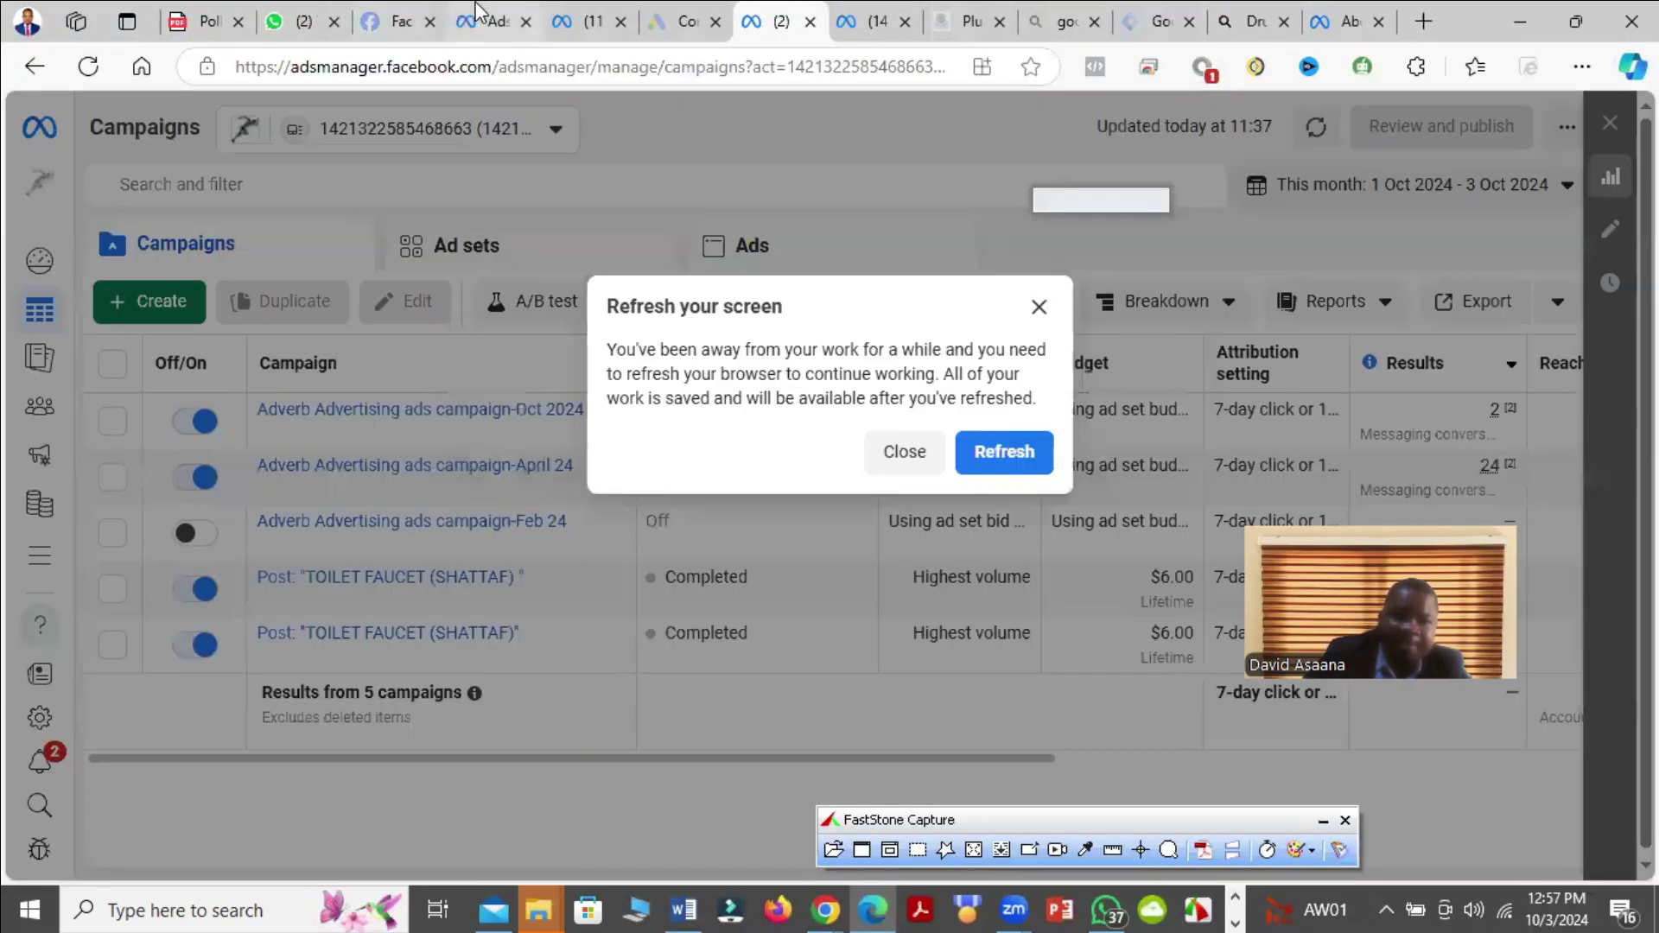
click(477, 15)
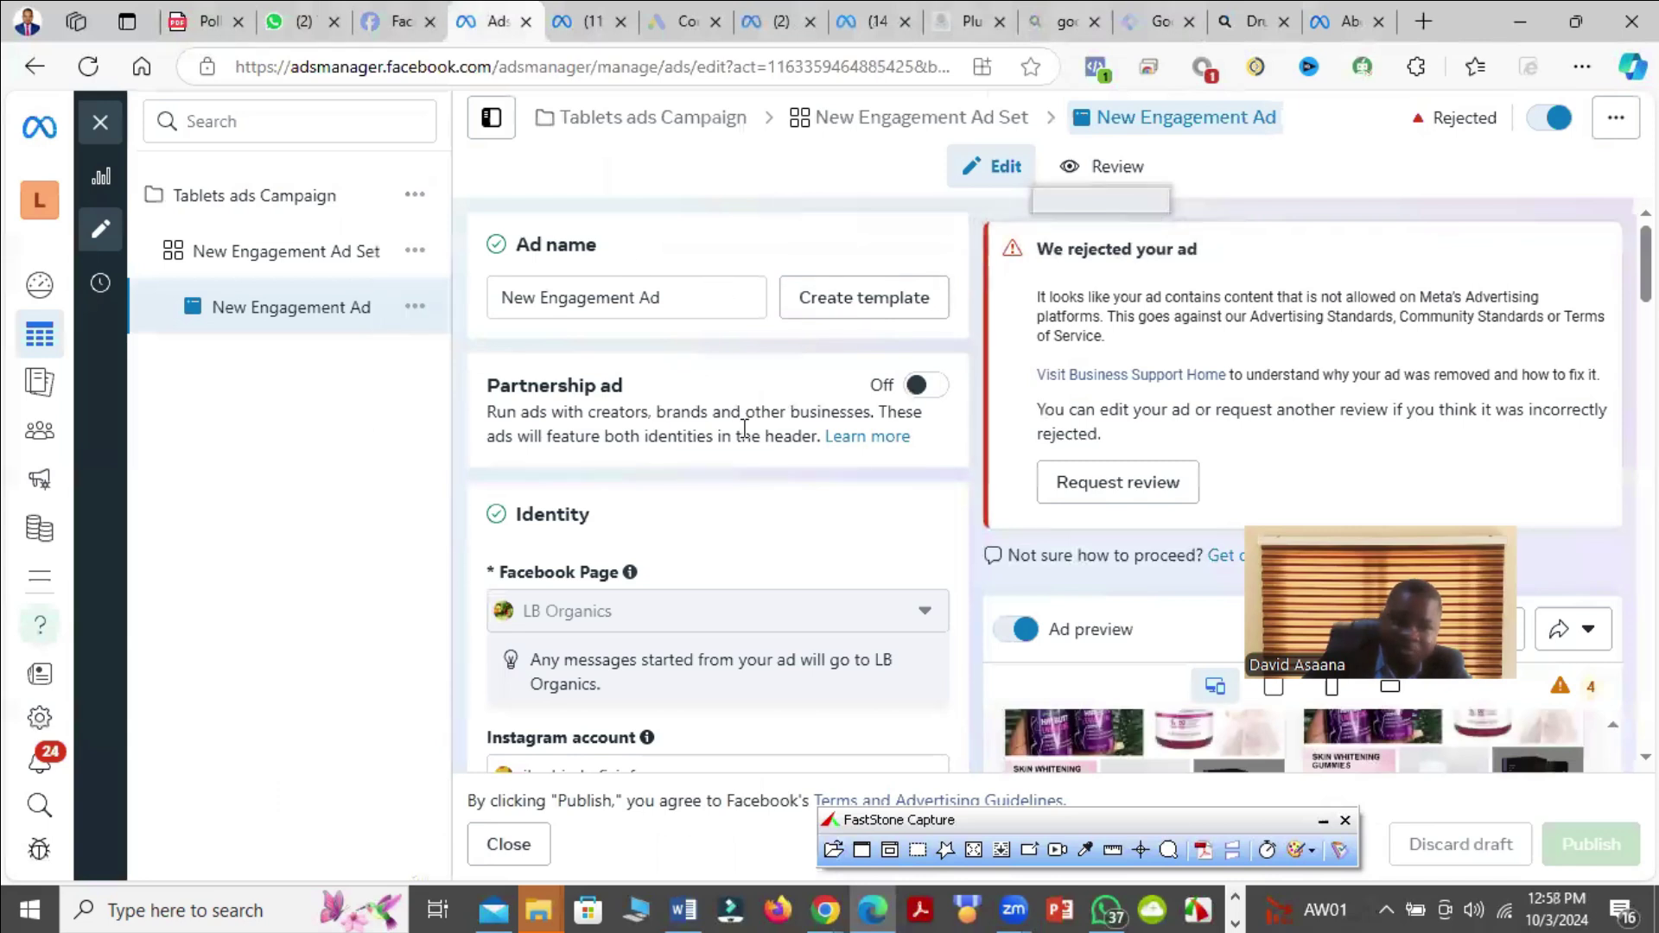
key(ctrl+shift+Tab)
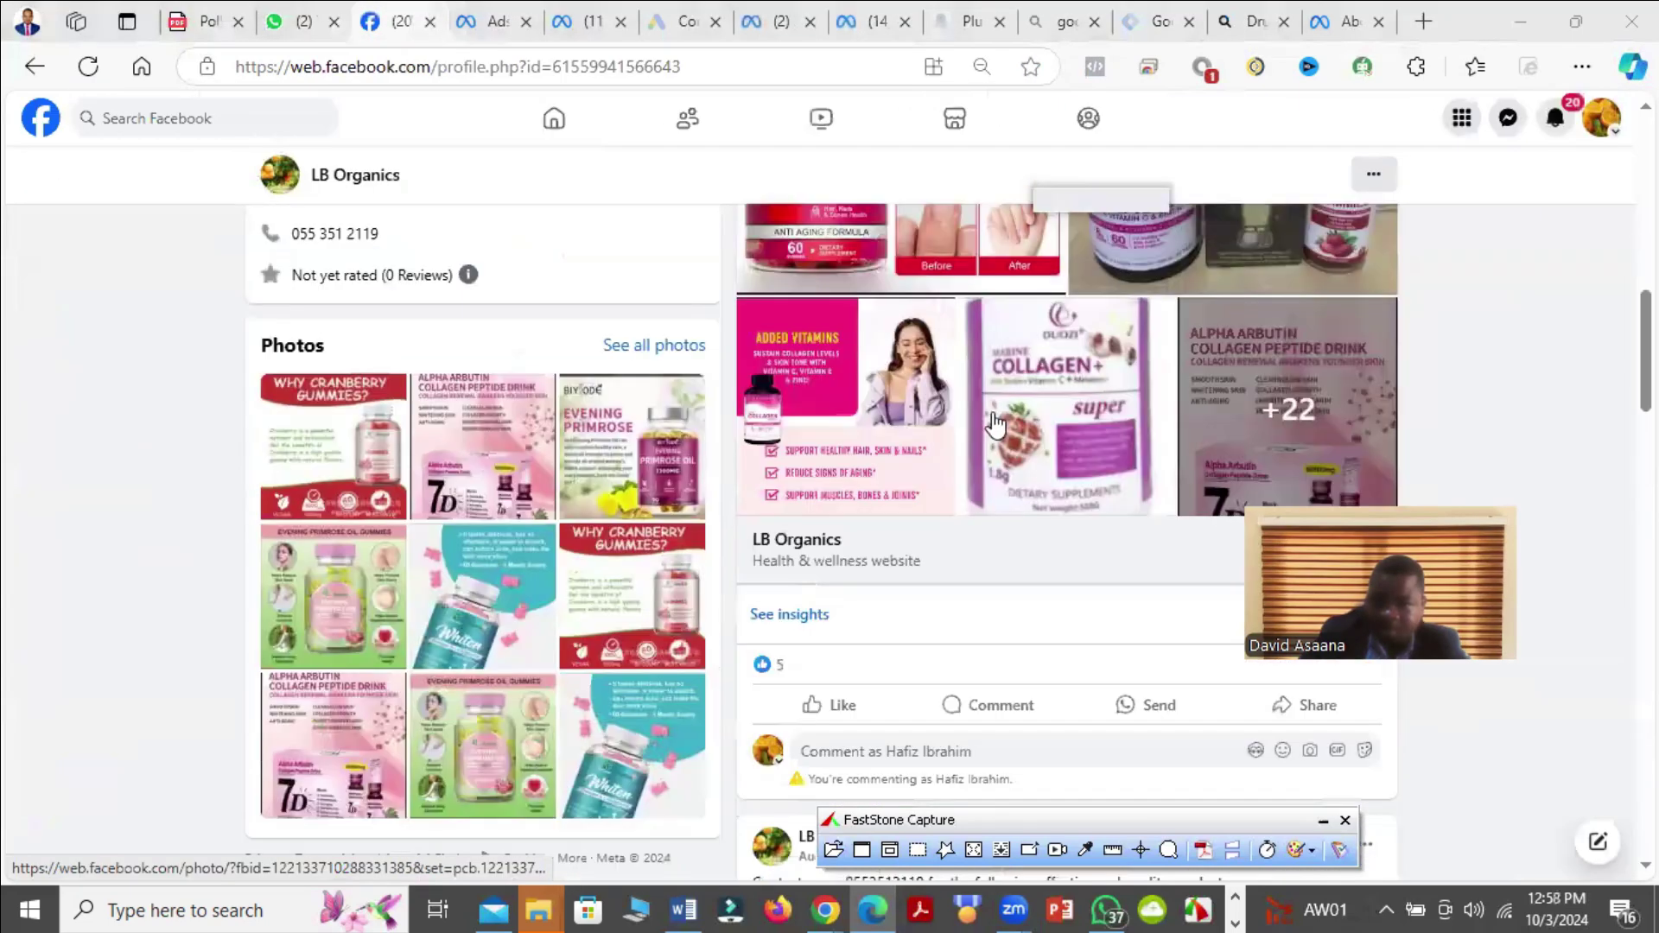
scroll(995, 424, up, 5)
scroll(852, 444, down, 4)
scroll(893, 398, up, 2)
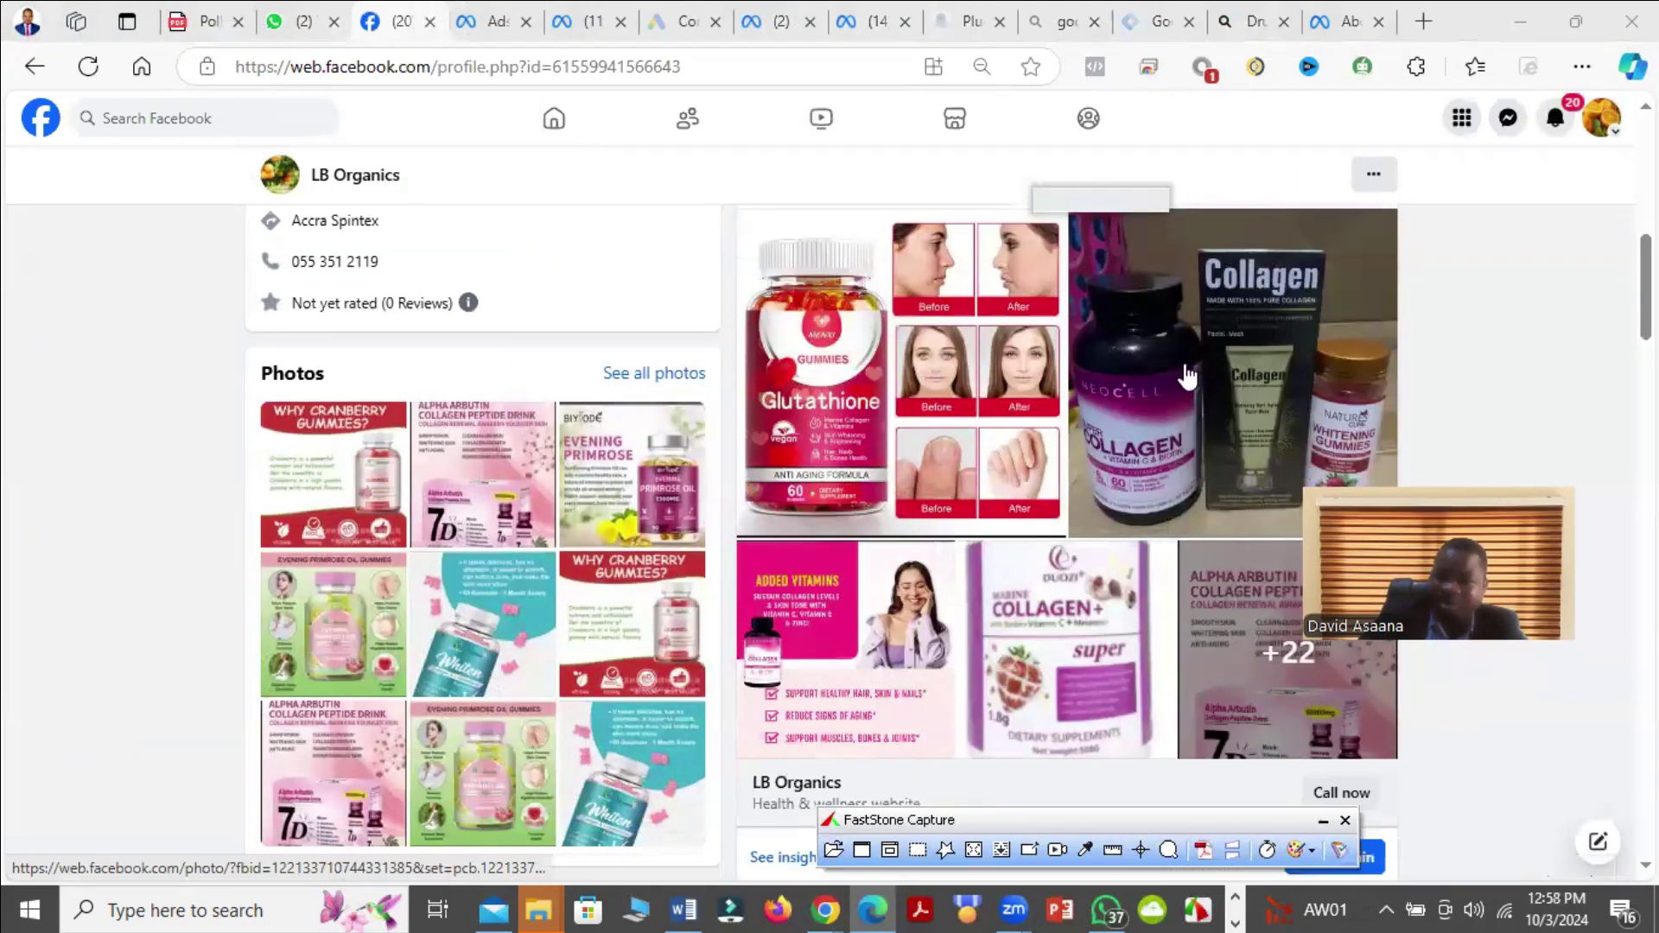
scroll(1018, 404, down, 1)
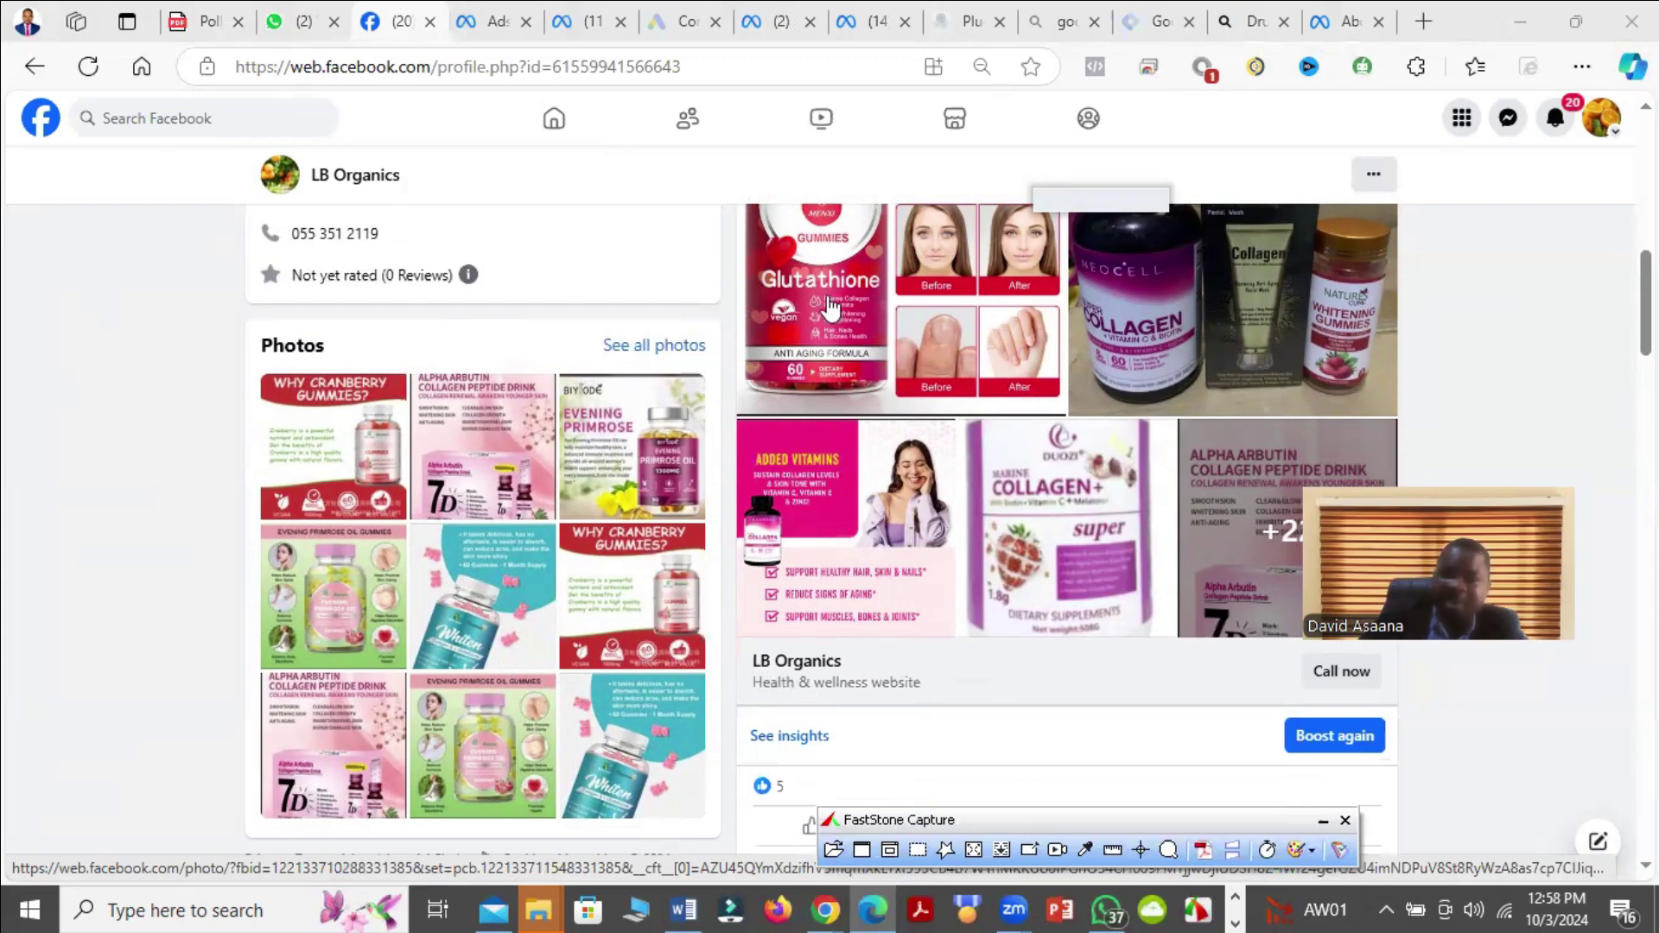
Duplicate New Engagement Ad with its original setup into the original campaign
click(486, 20)
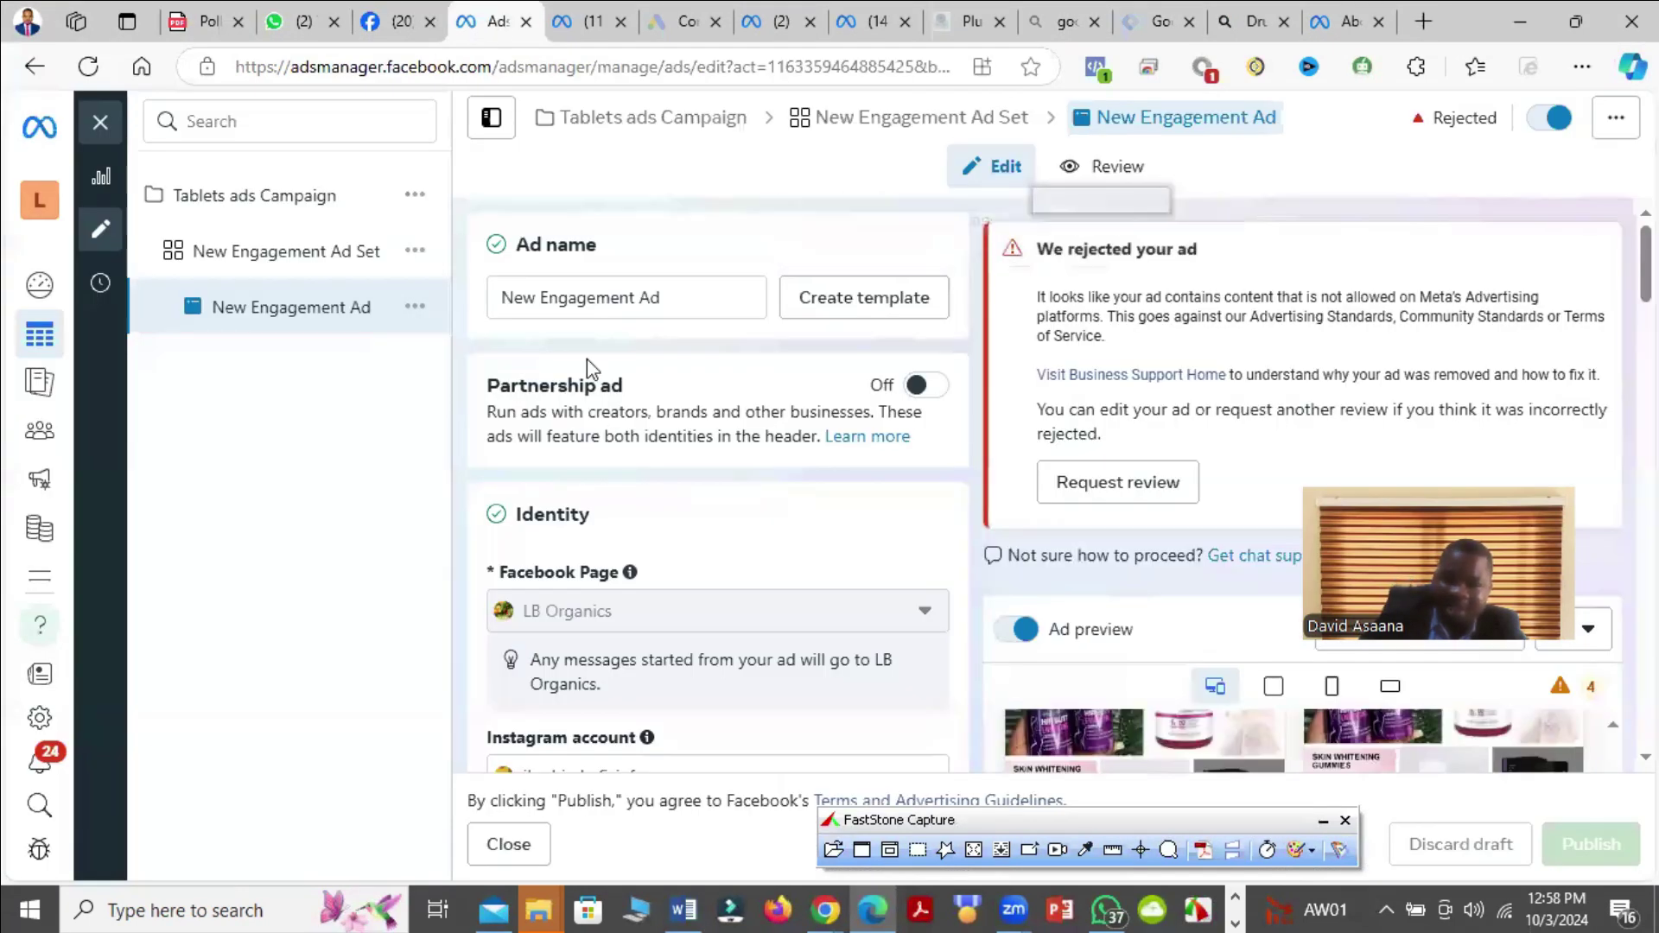
scroll(590, 369, down, 10)
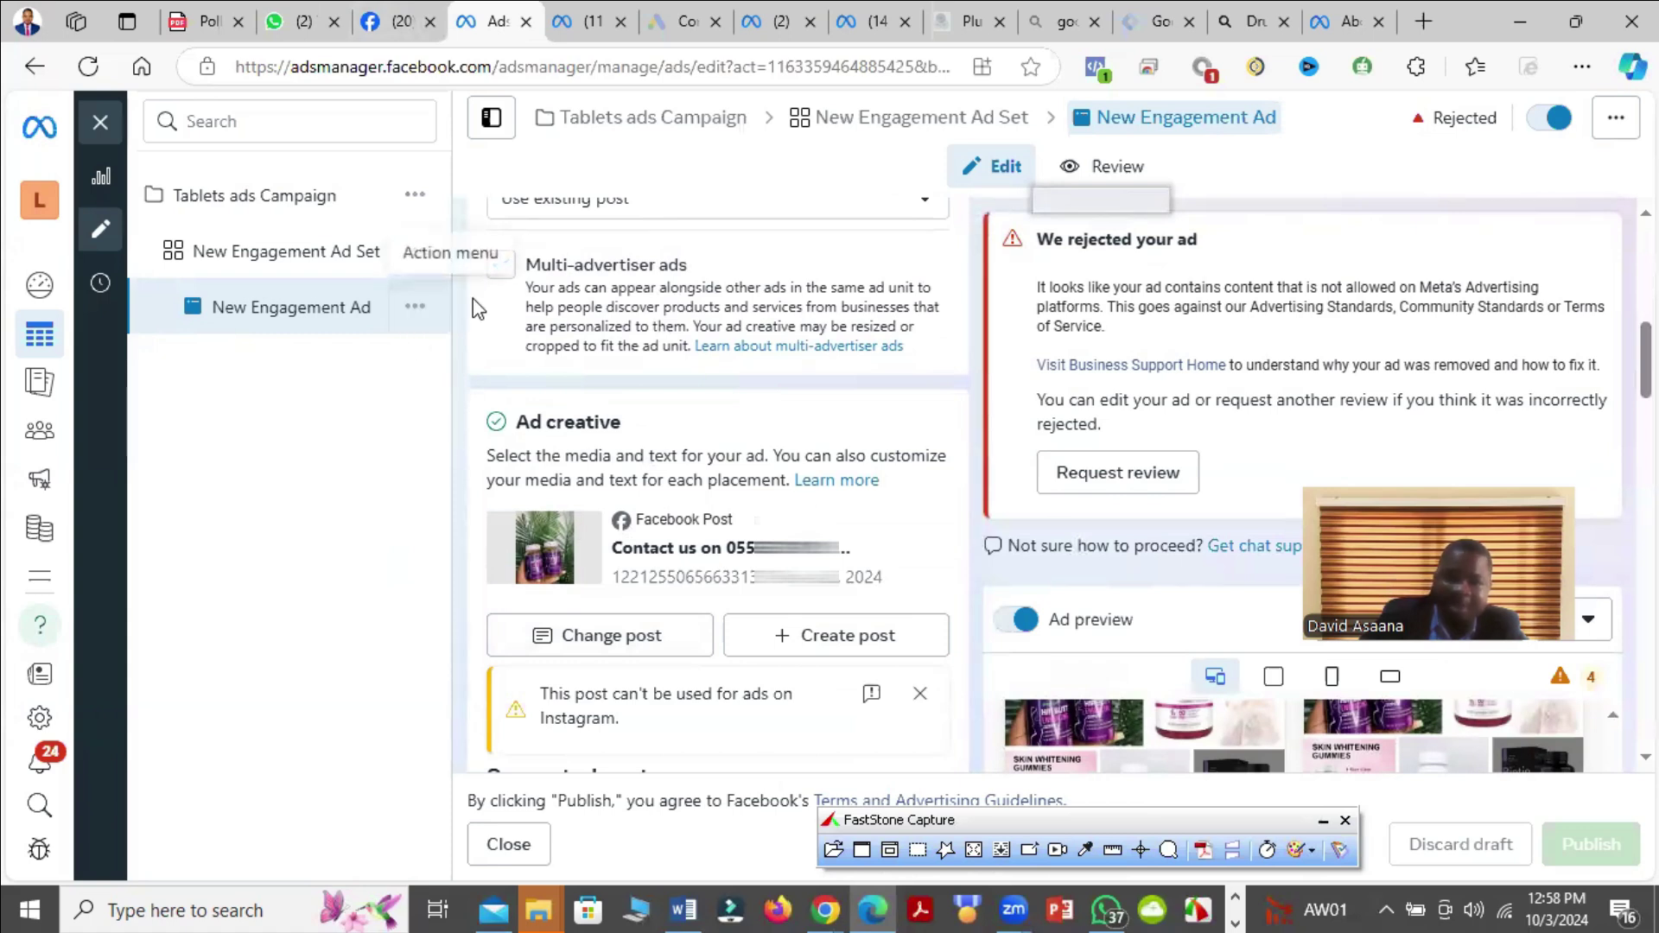
click(413, 313)
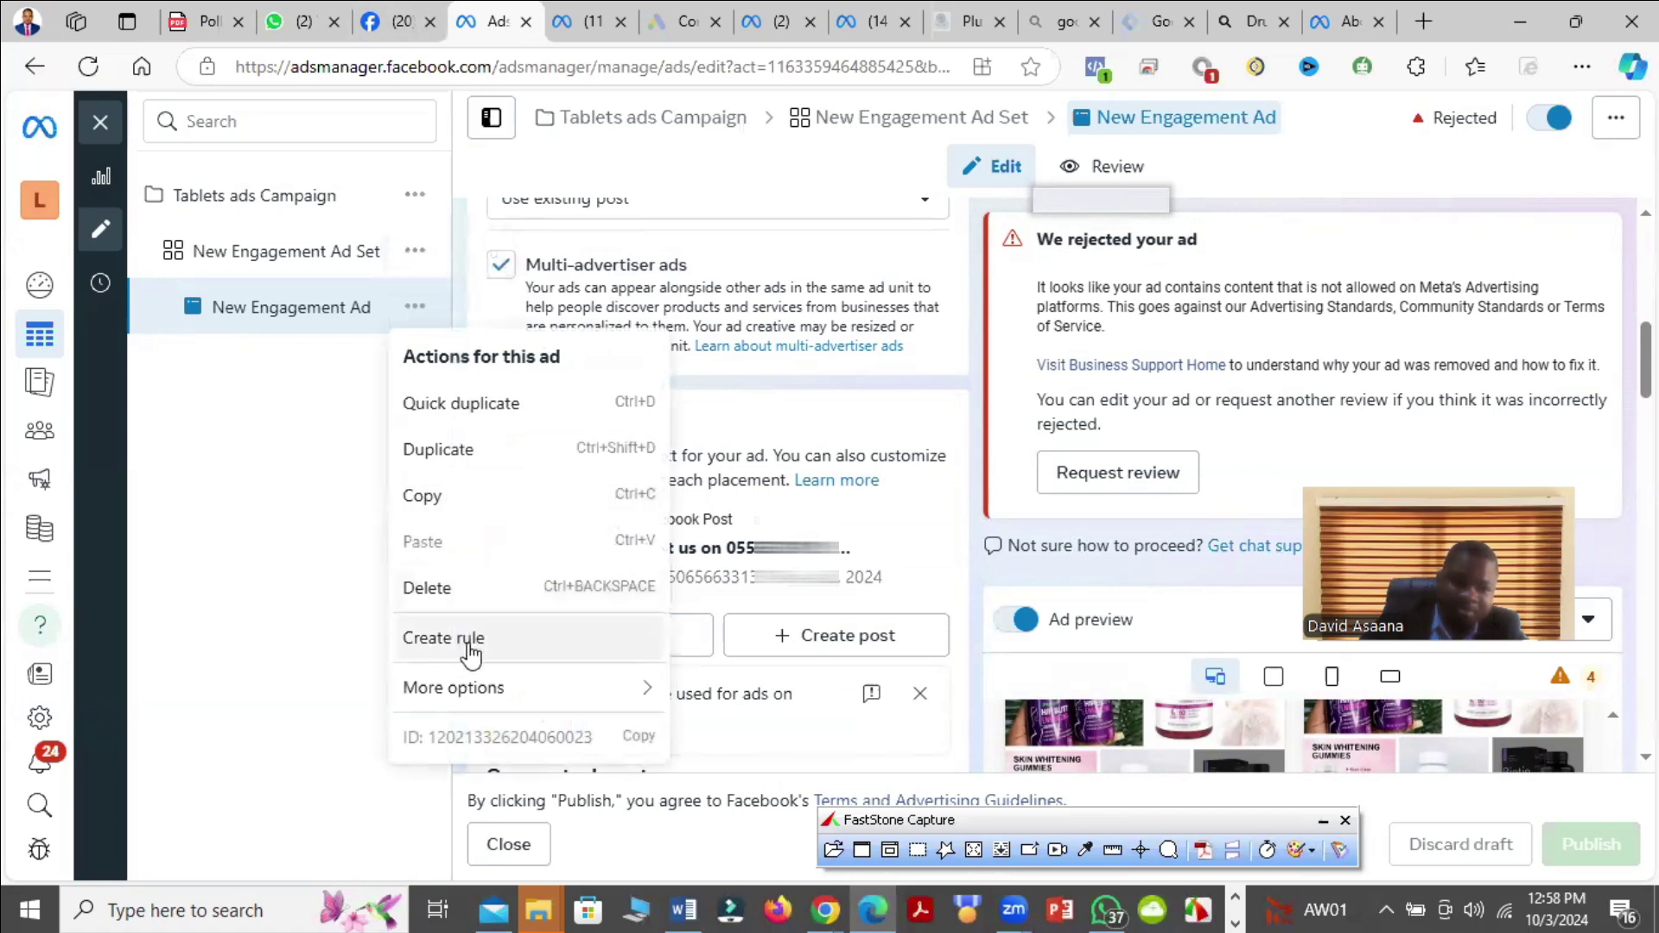
click(470, 452)
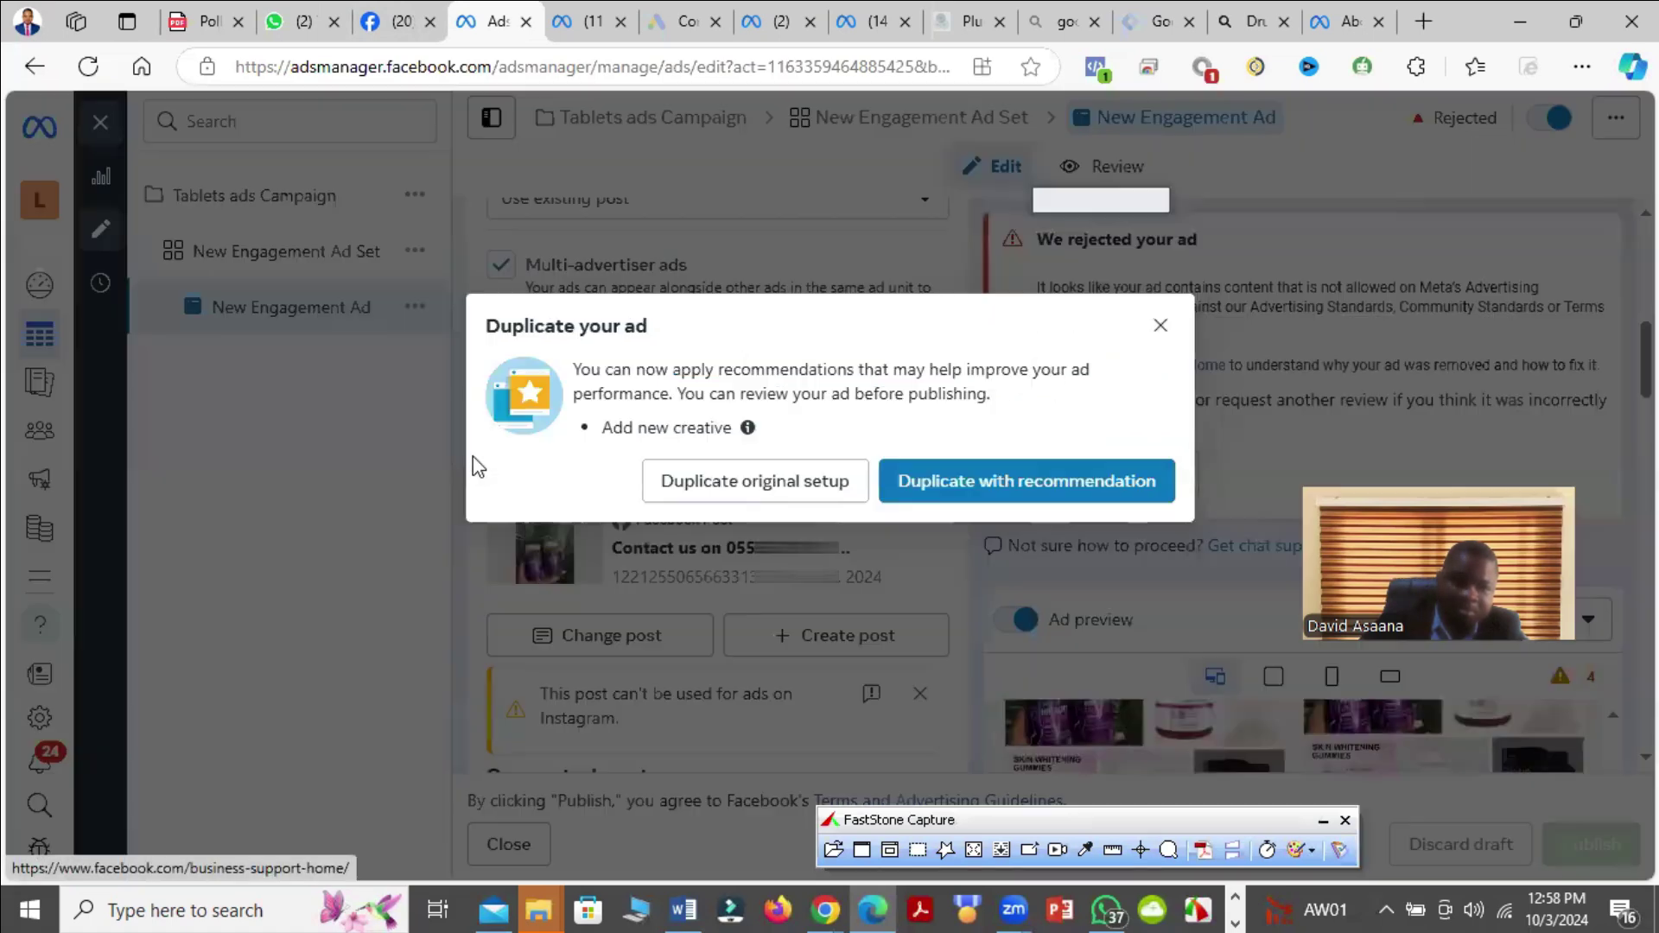
click(744, 485)
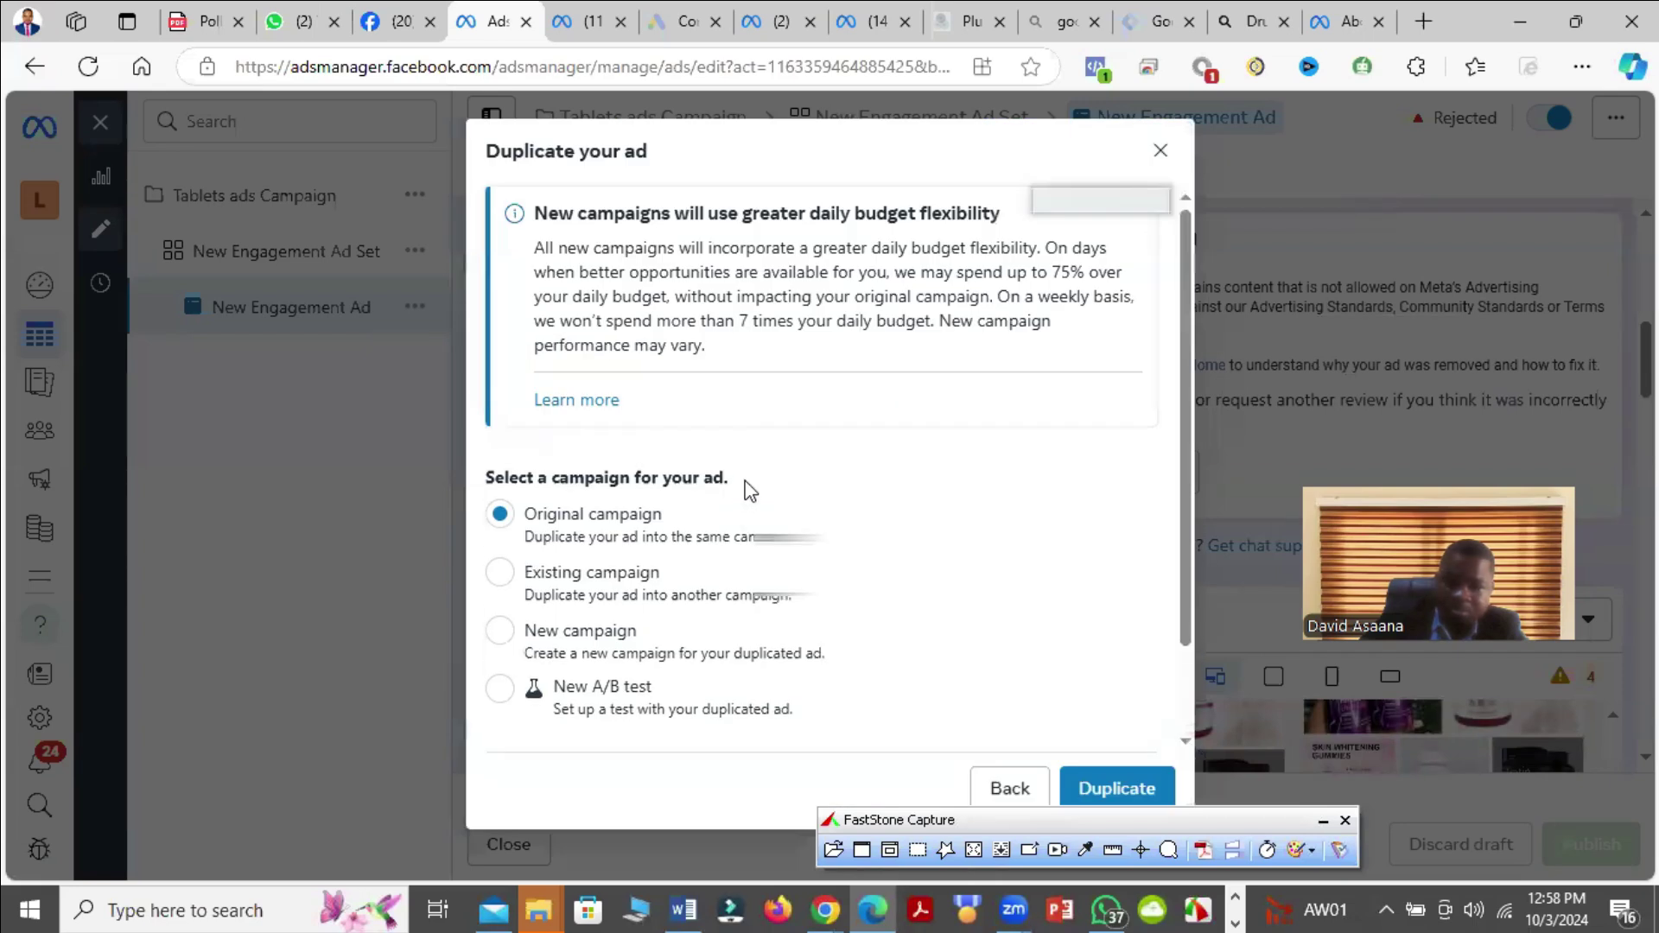
key(Return)
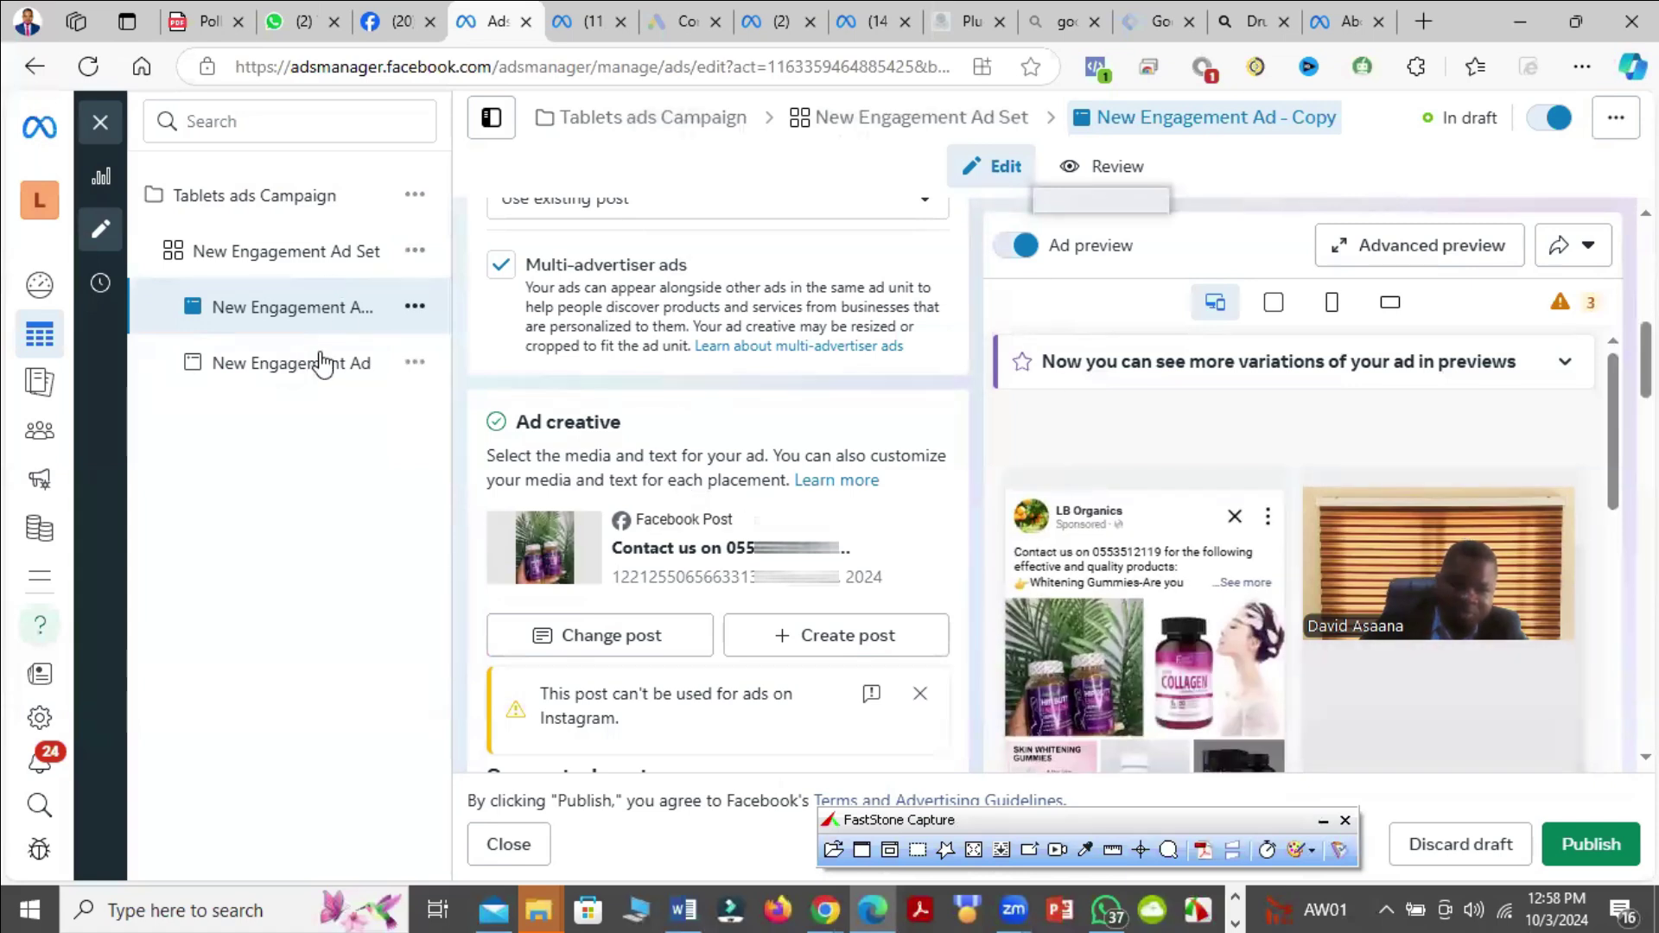
click(322, 366)
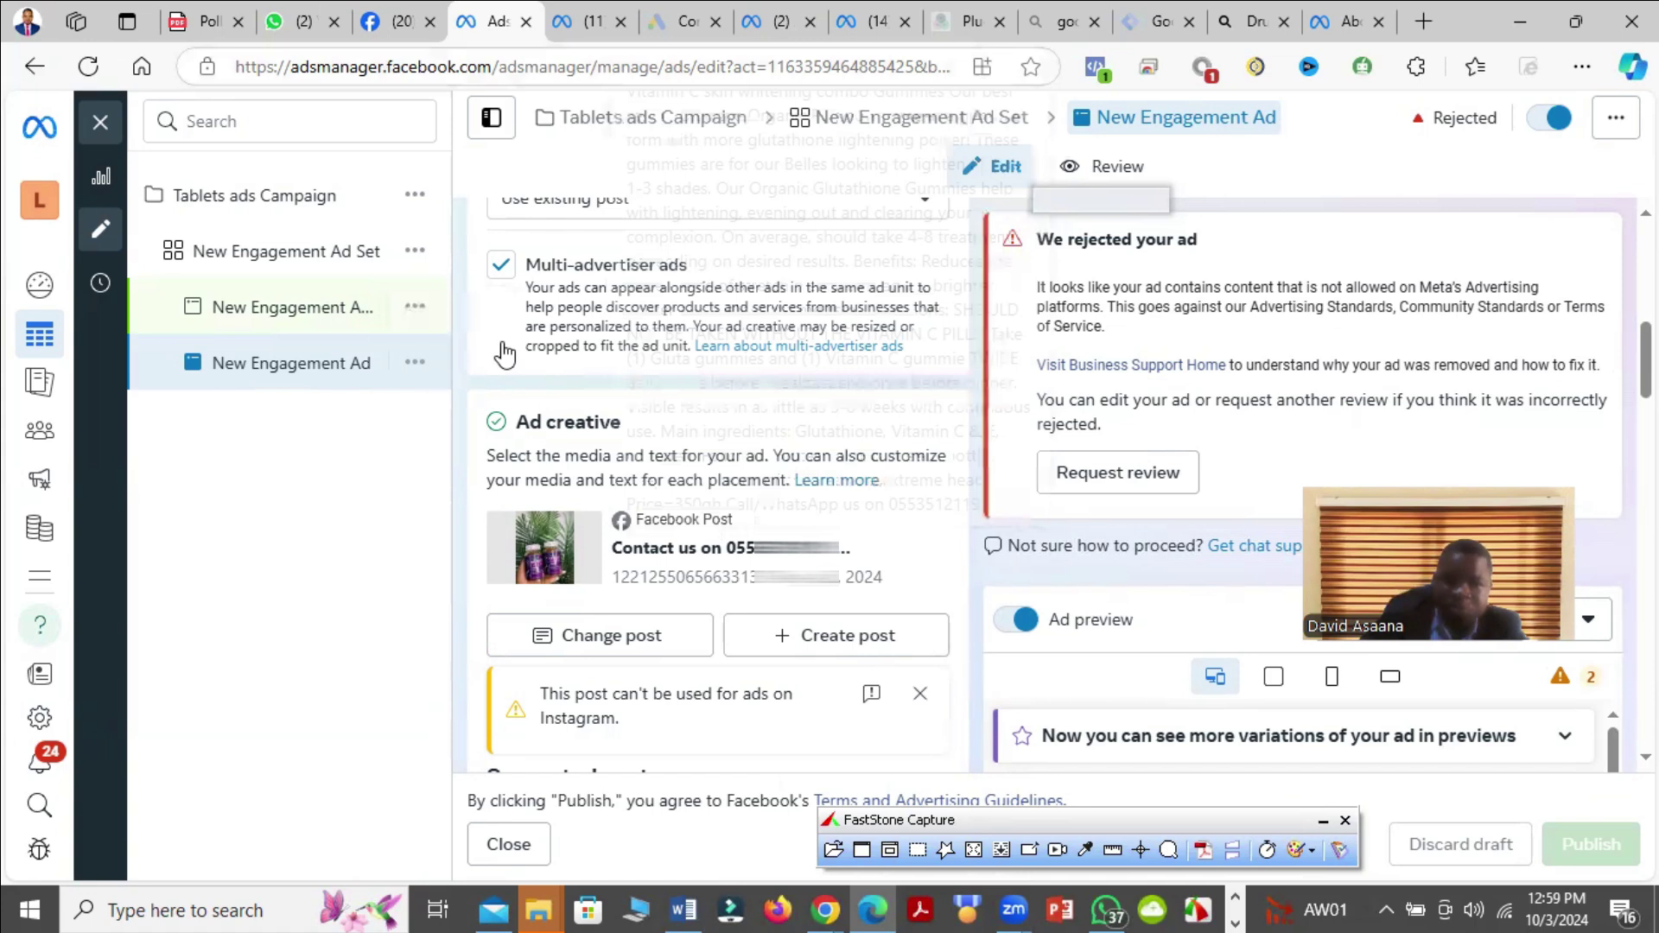
scroll(666, 536, down, 4)
scroll(691, 450, up, 10)
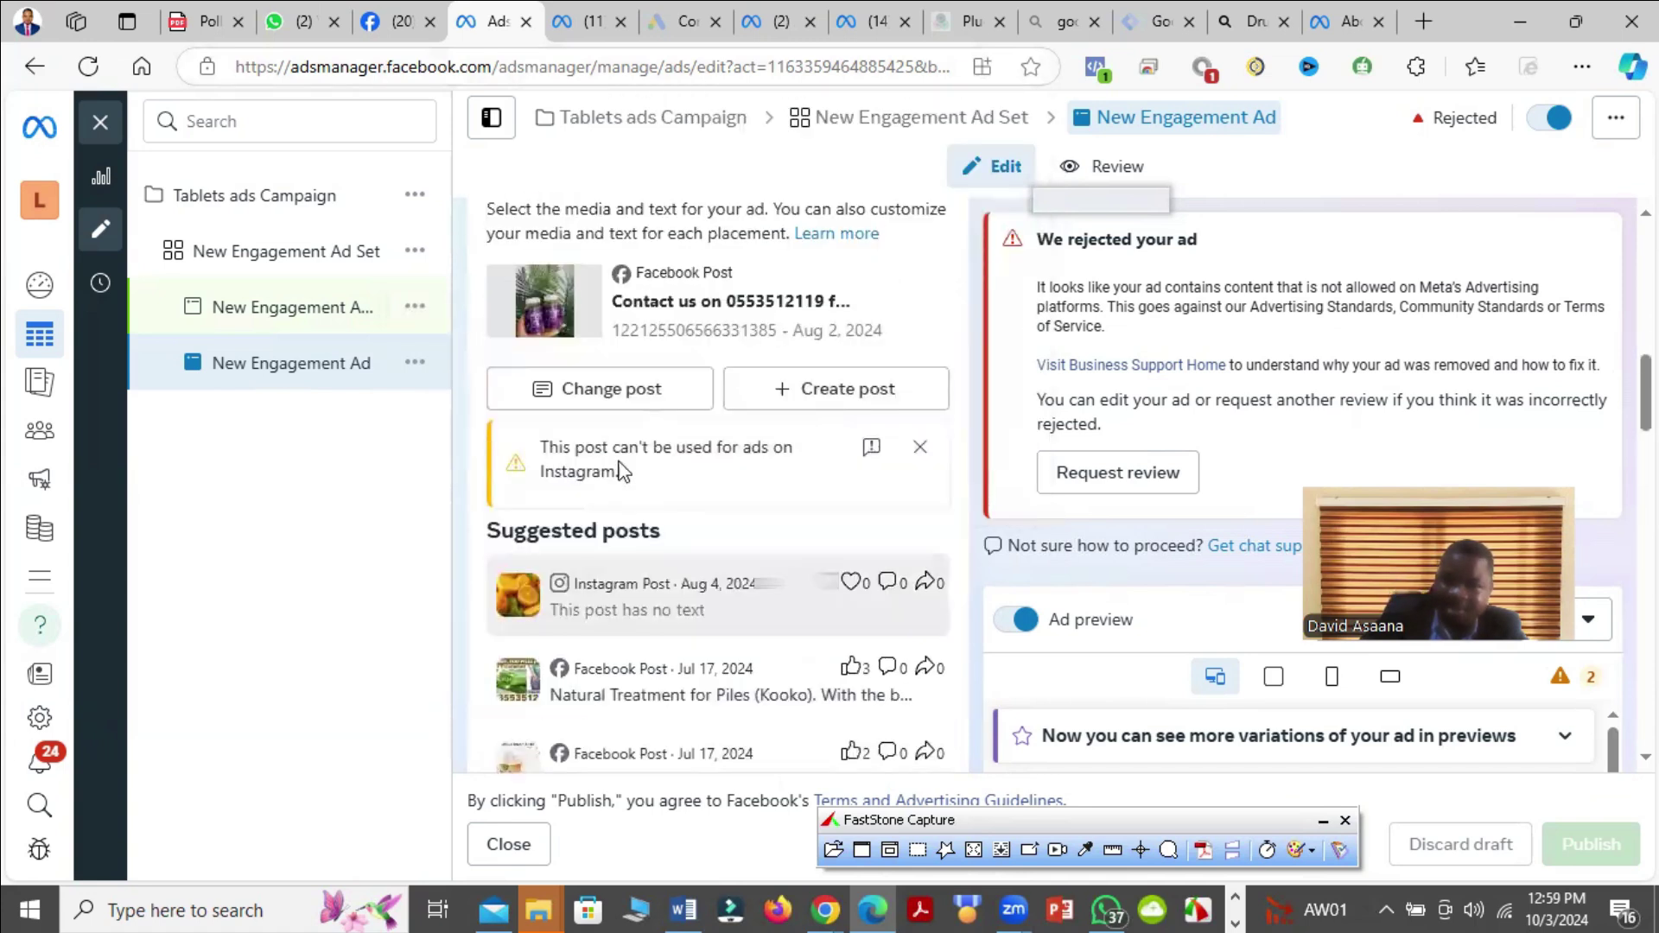
scroll(682, 527, down, 7)
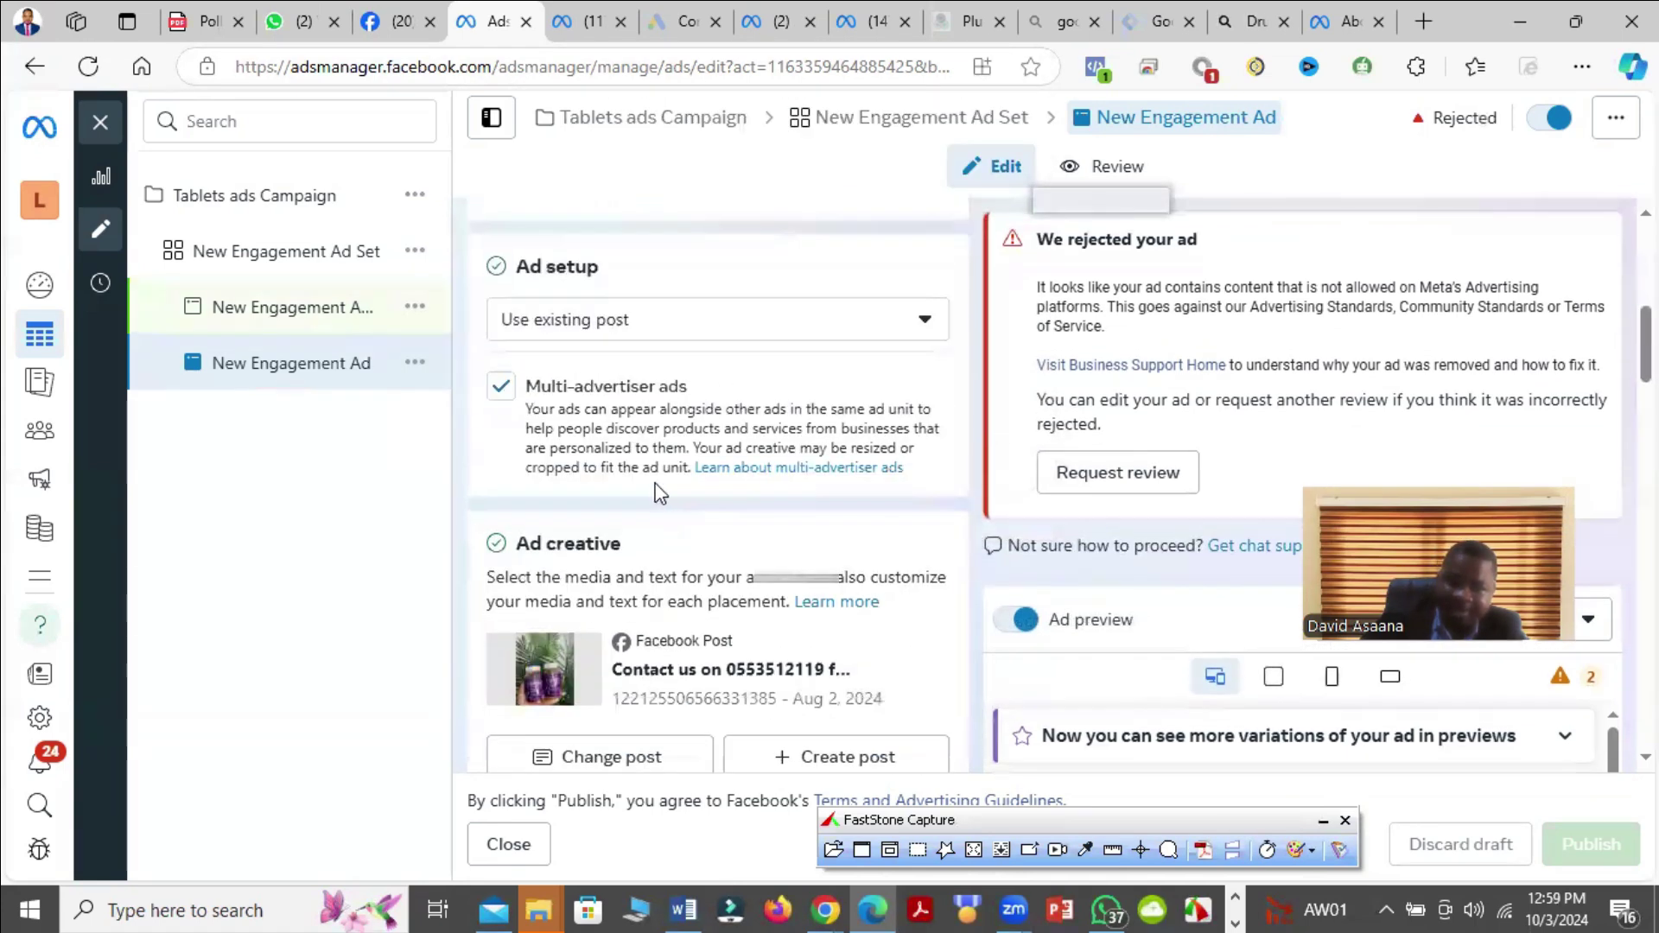
click(676, 337)
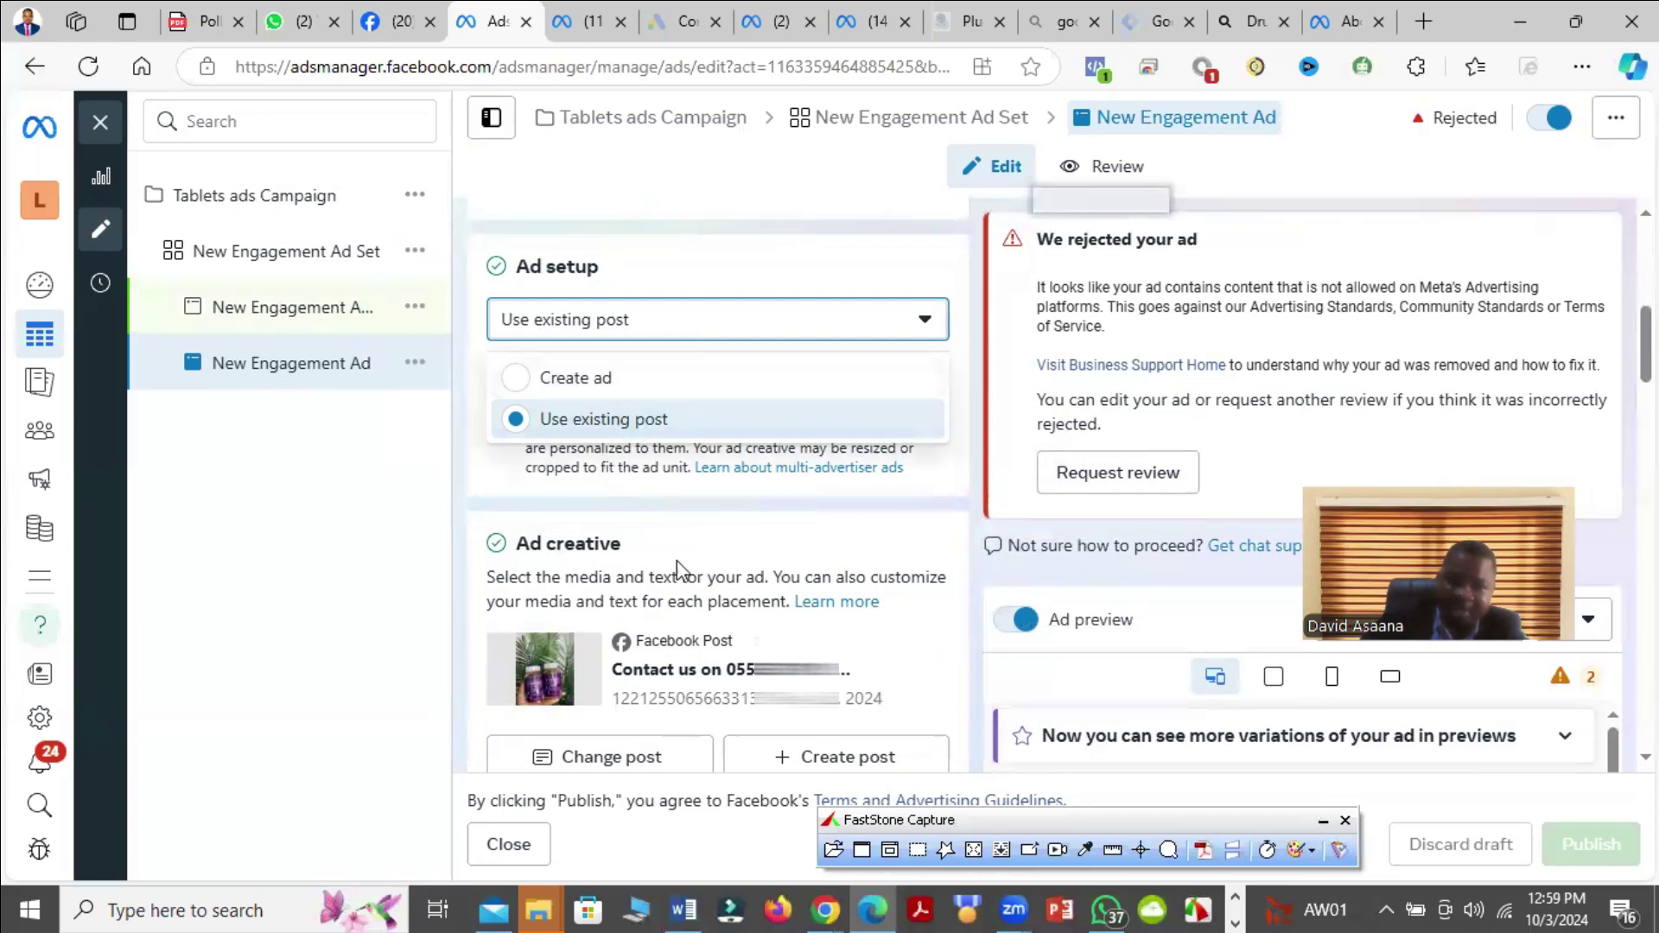
click(391, 516)
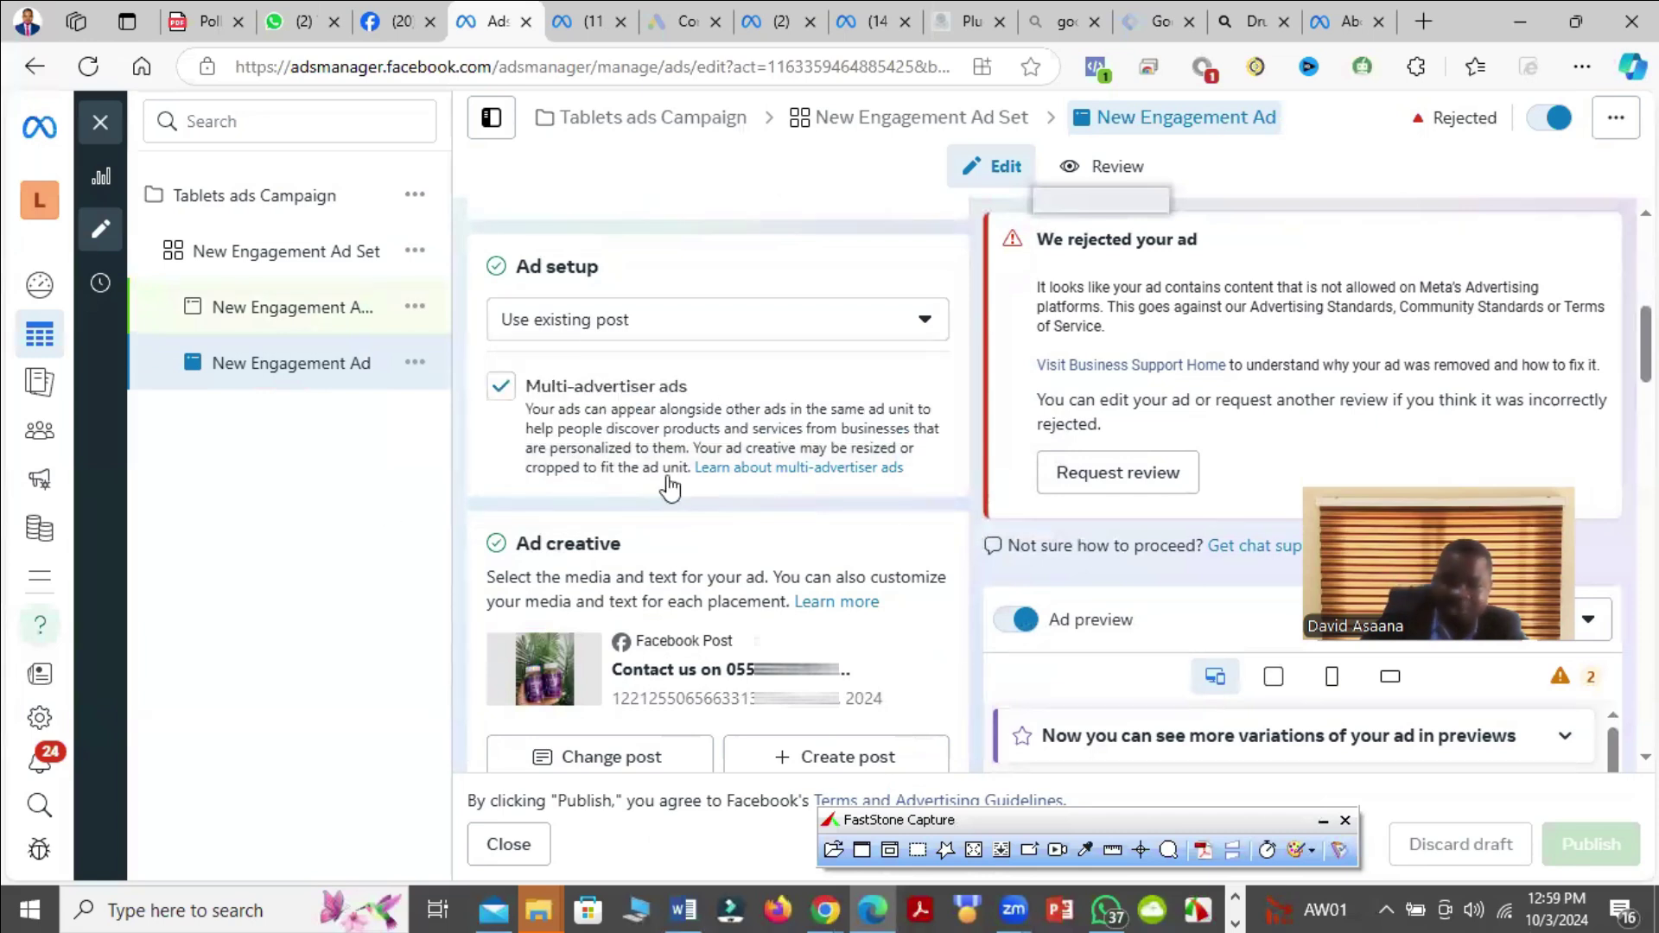
key(ctrl+shift+Tab)
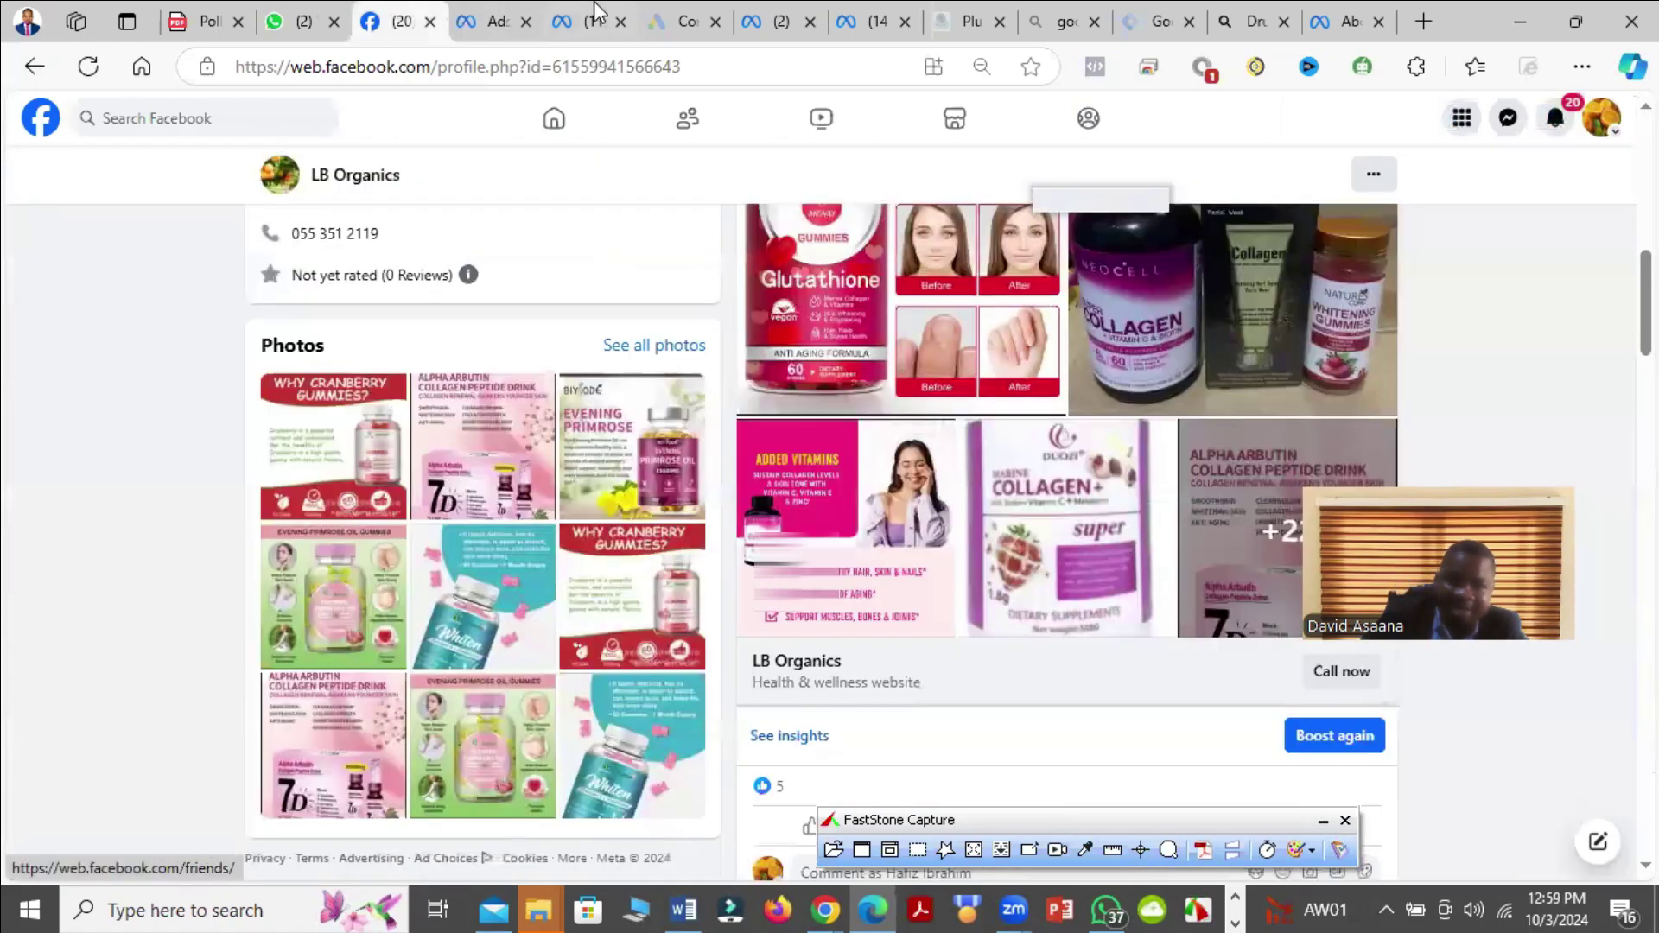
click(510, 3)
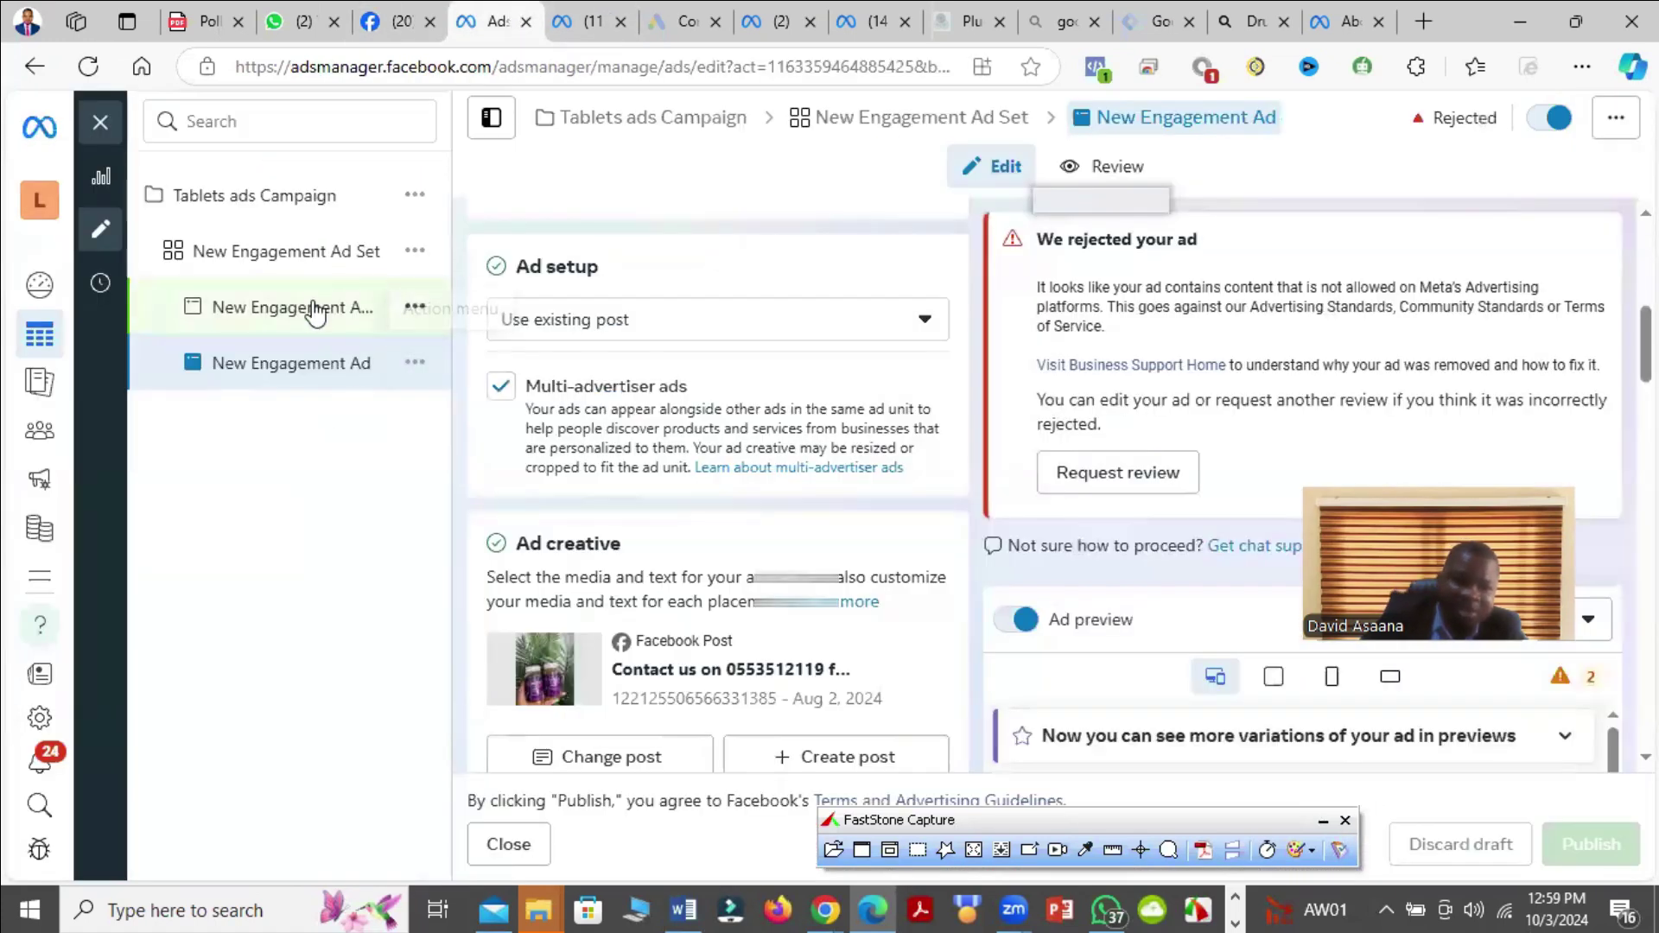
click(415, 364)
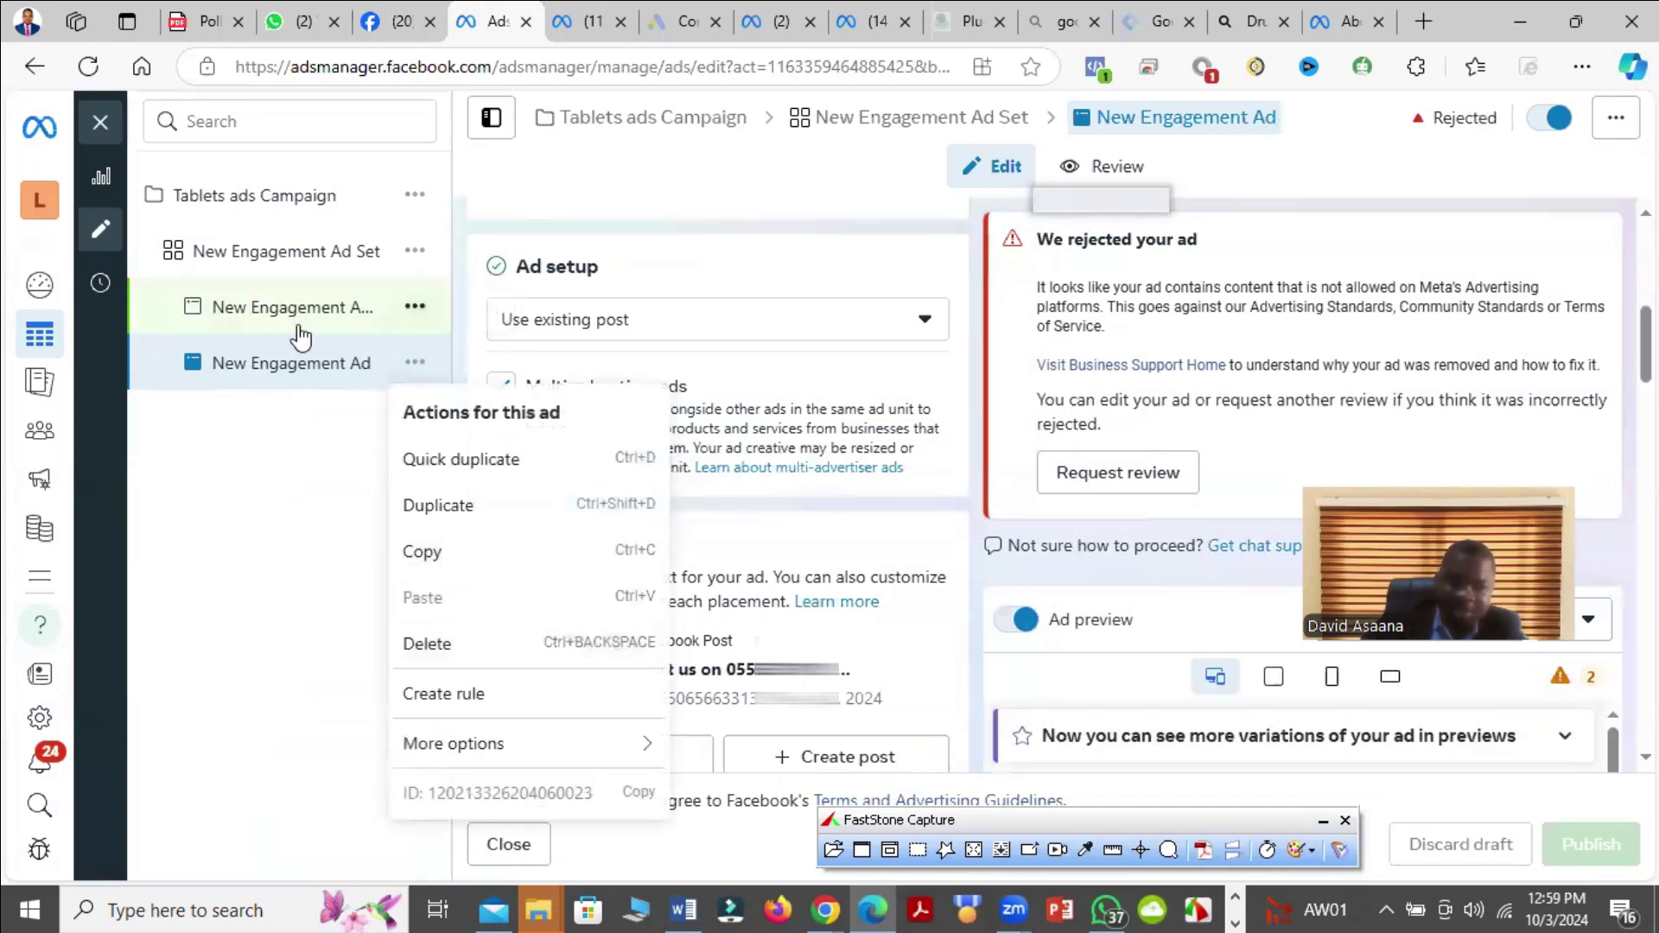
Open the draft 'New Engagement Ad - Copy' and keep Use existing post as its ad setup
click(361, 17)
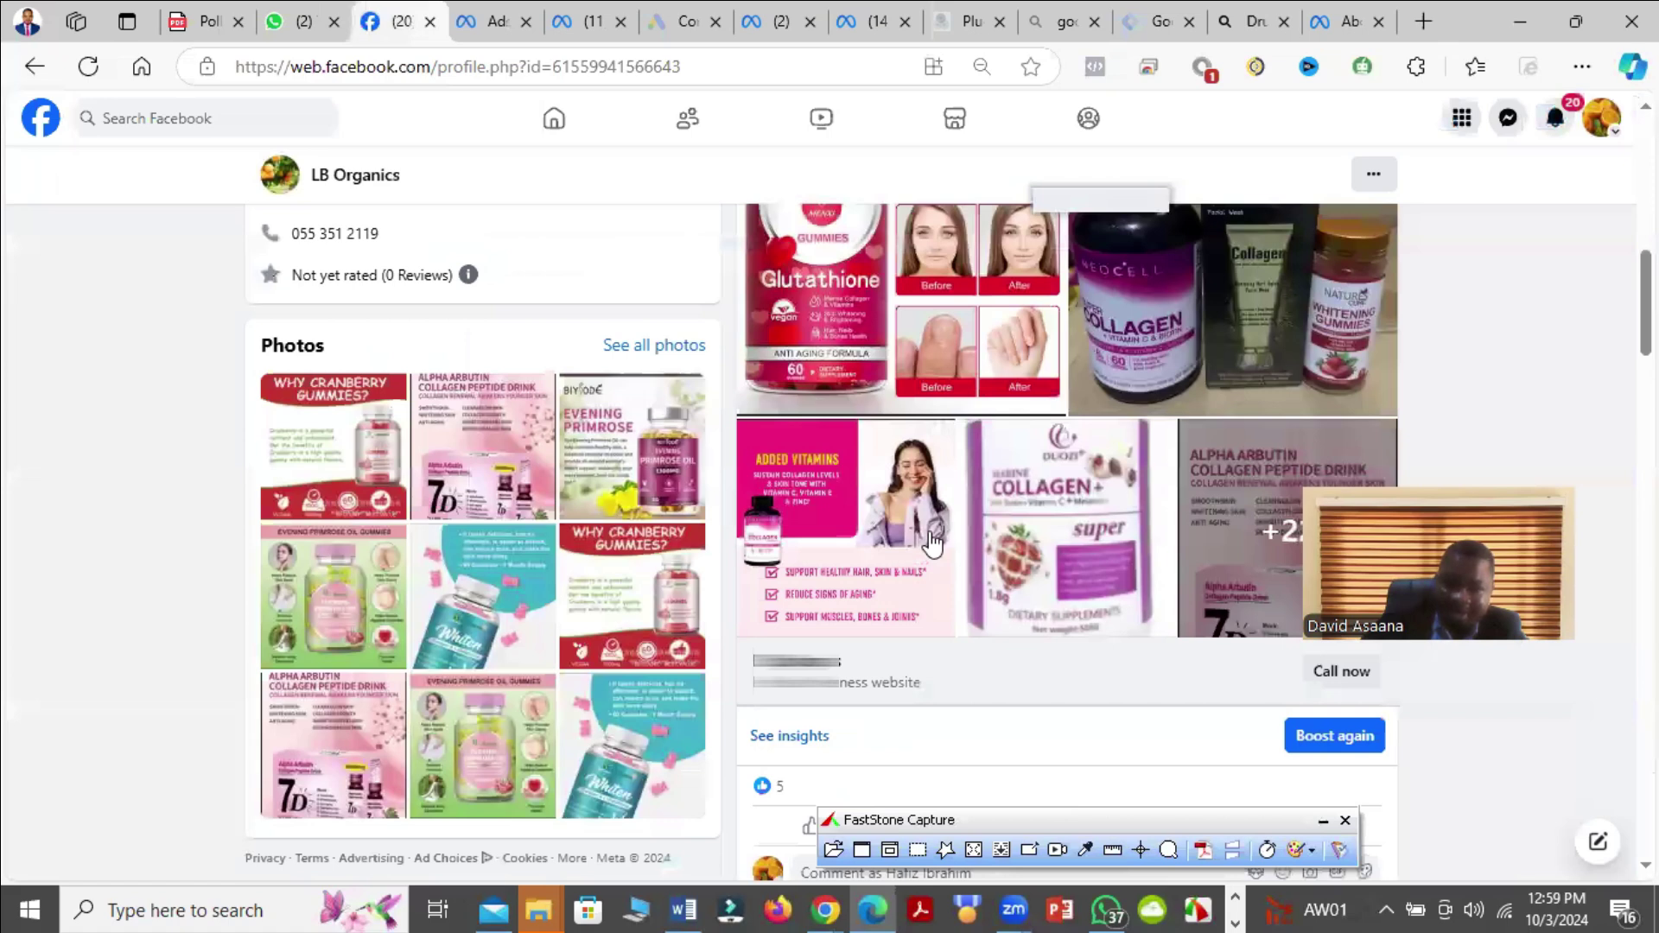
click(484, 21)
scroll(637, 406, down, 2)
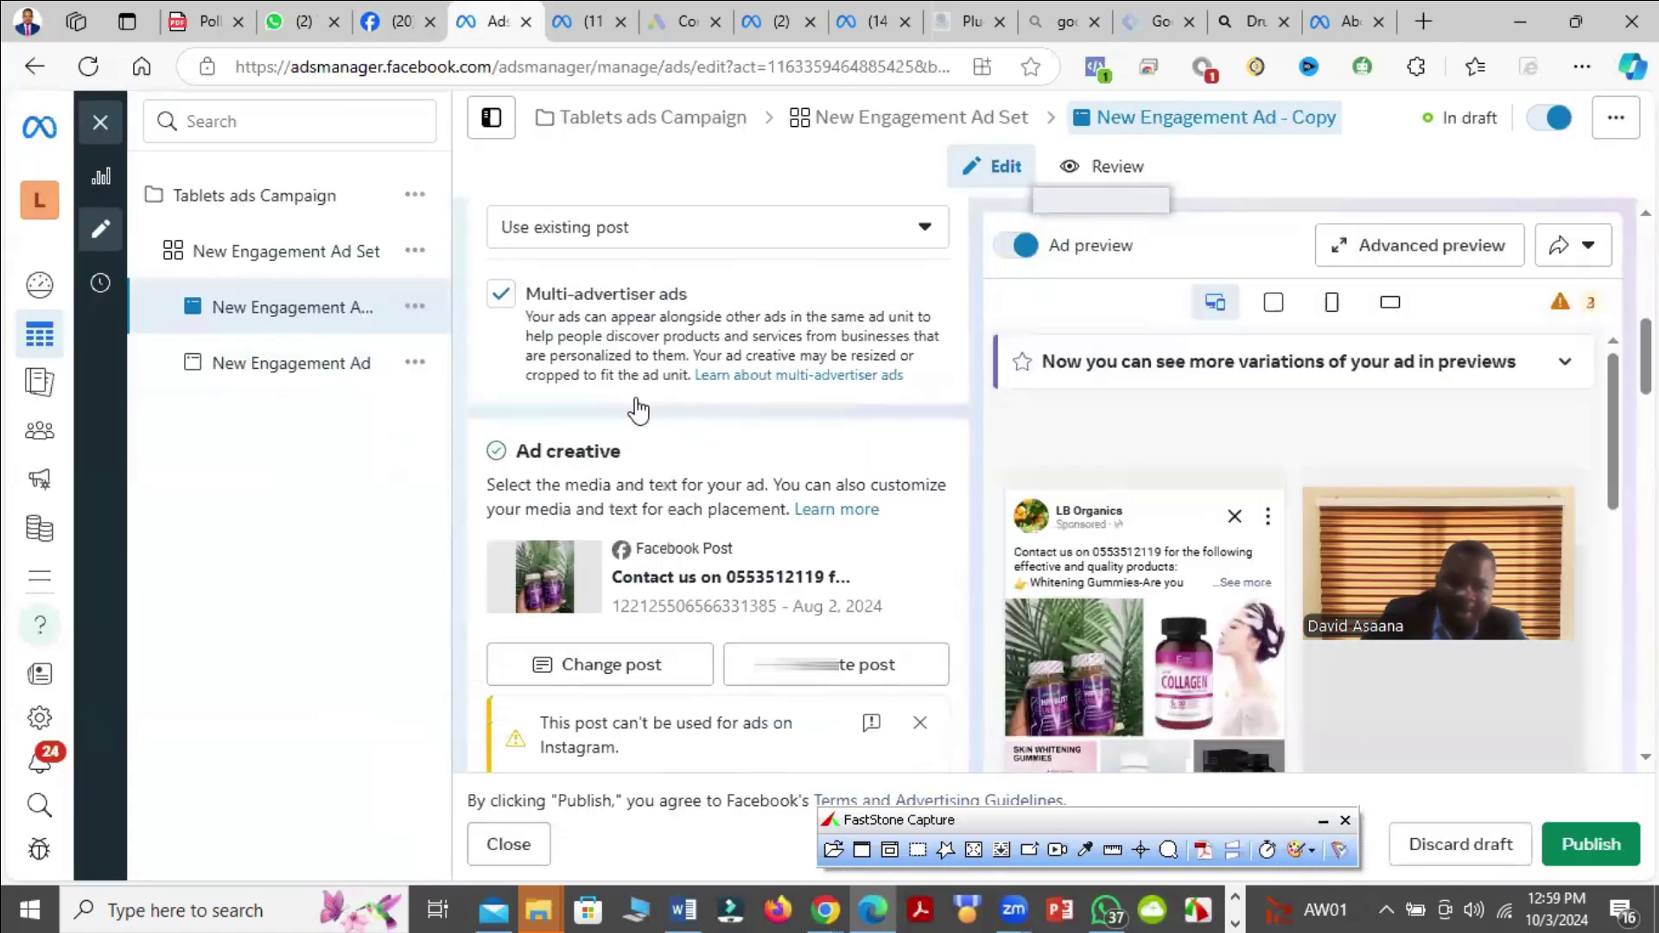
scroll(773, 258, up, 2)
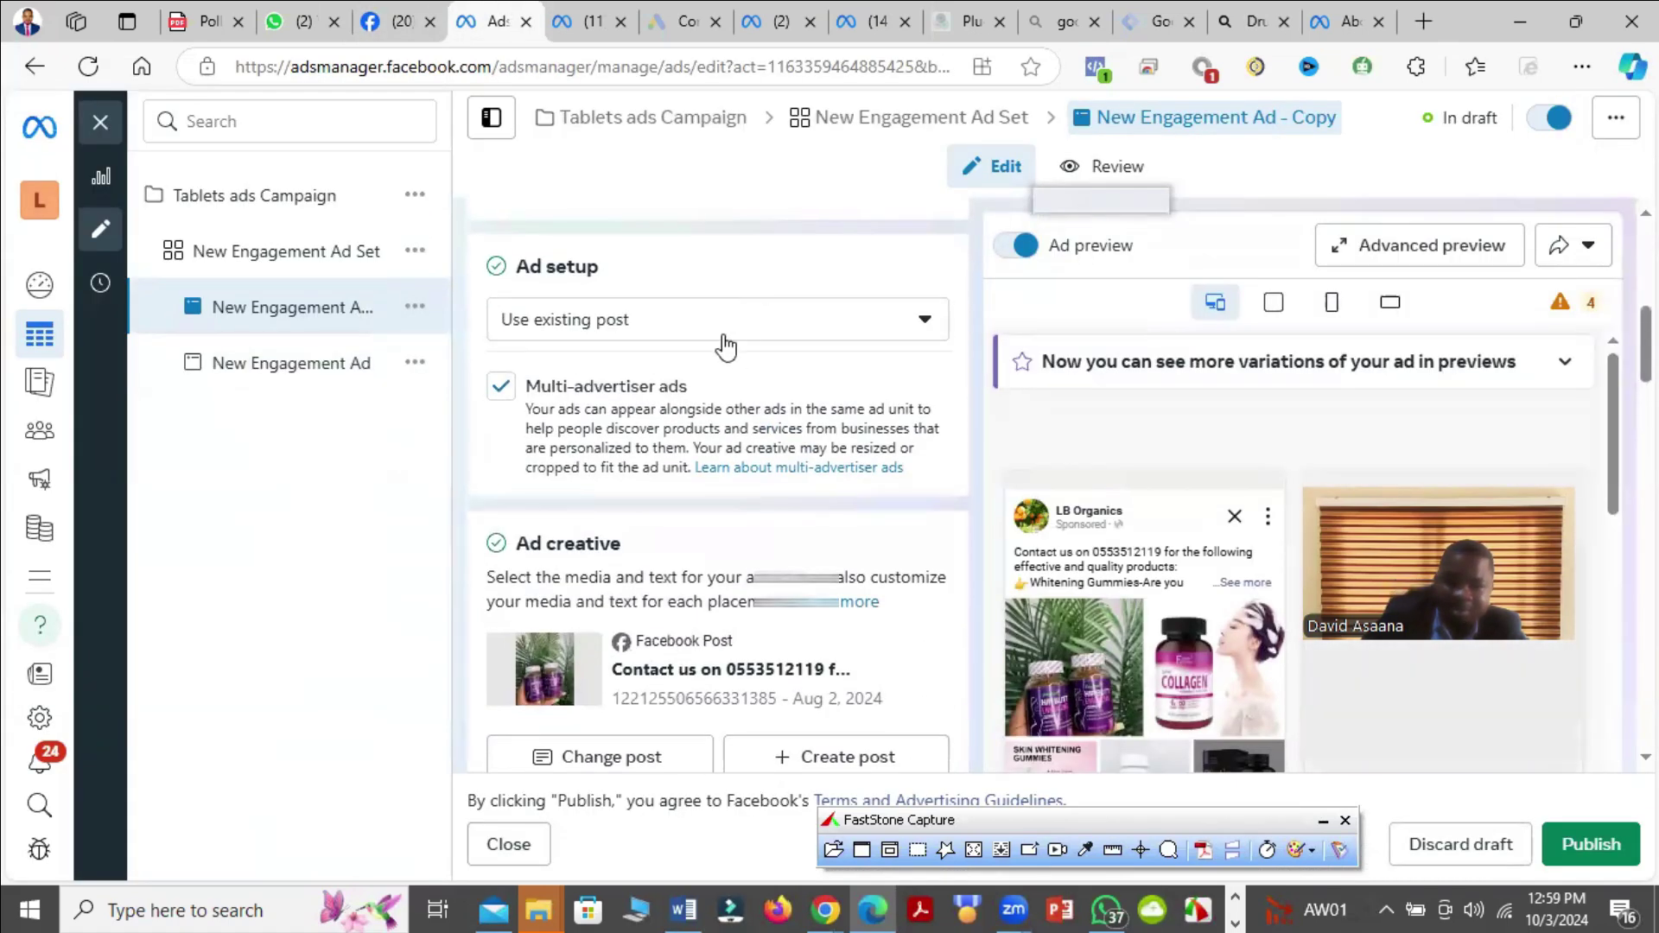
click(720, 333)
click(635, 424)
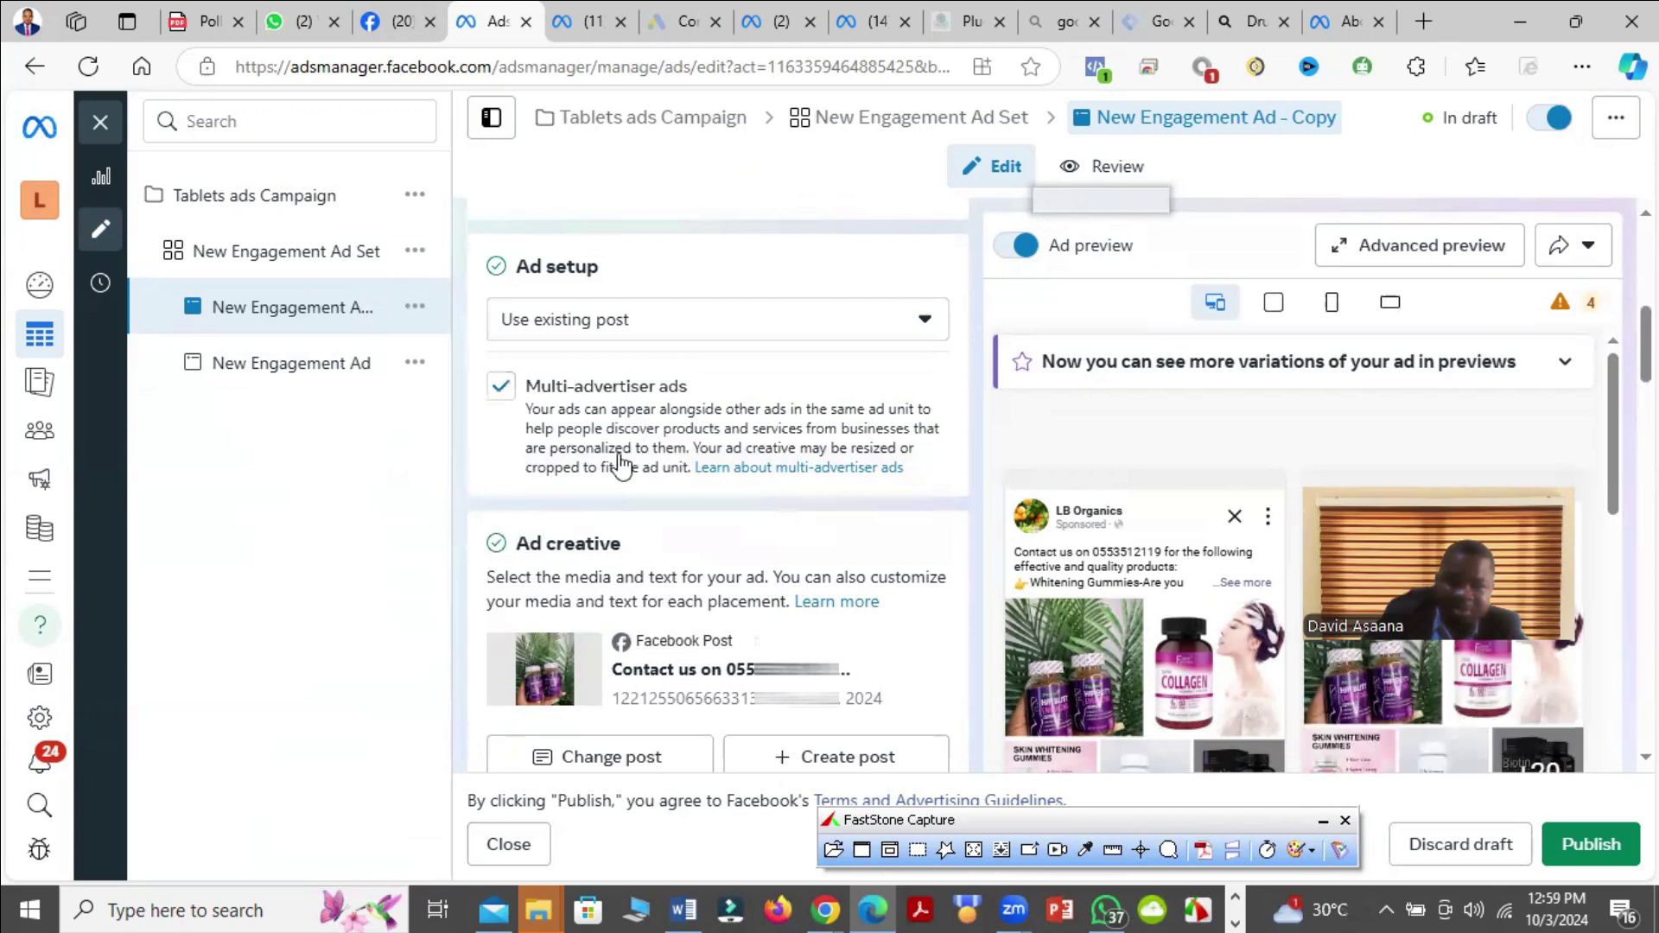
Scroll down to Change post and the Suggested posts list for the copy
scroll(611, 548, down, 5)
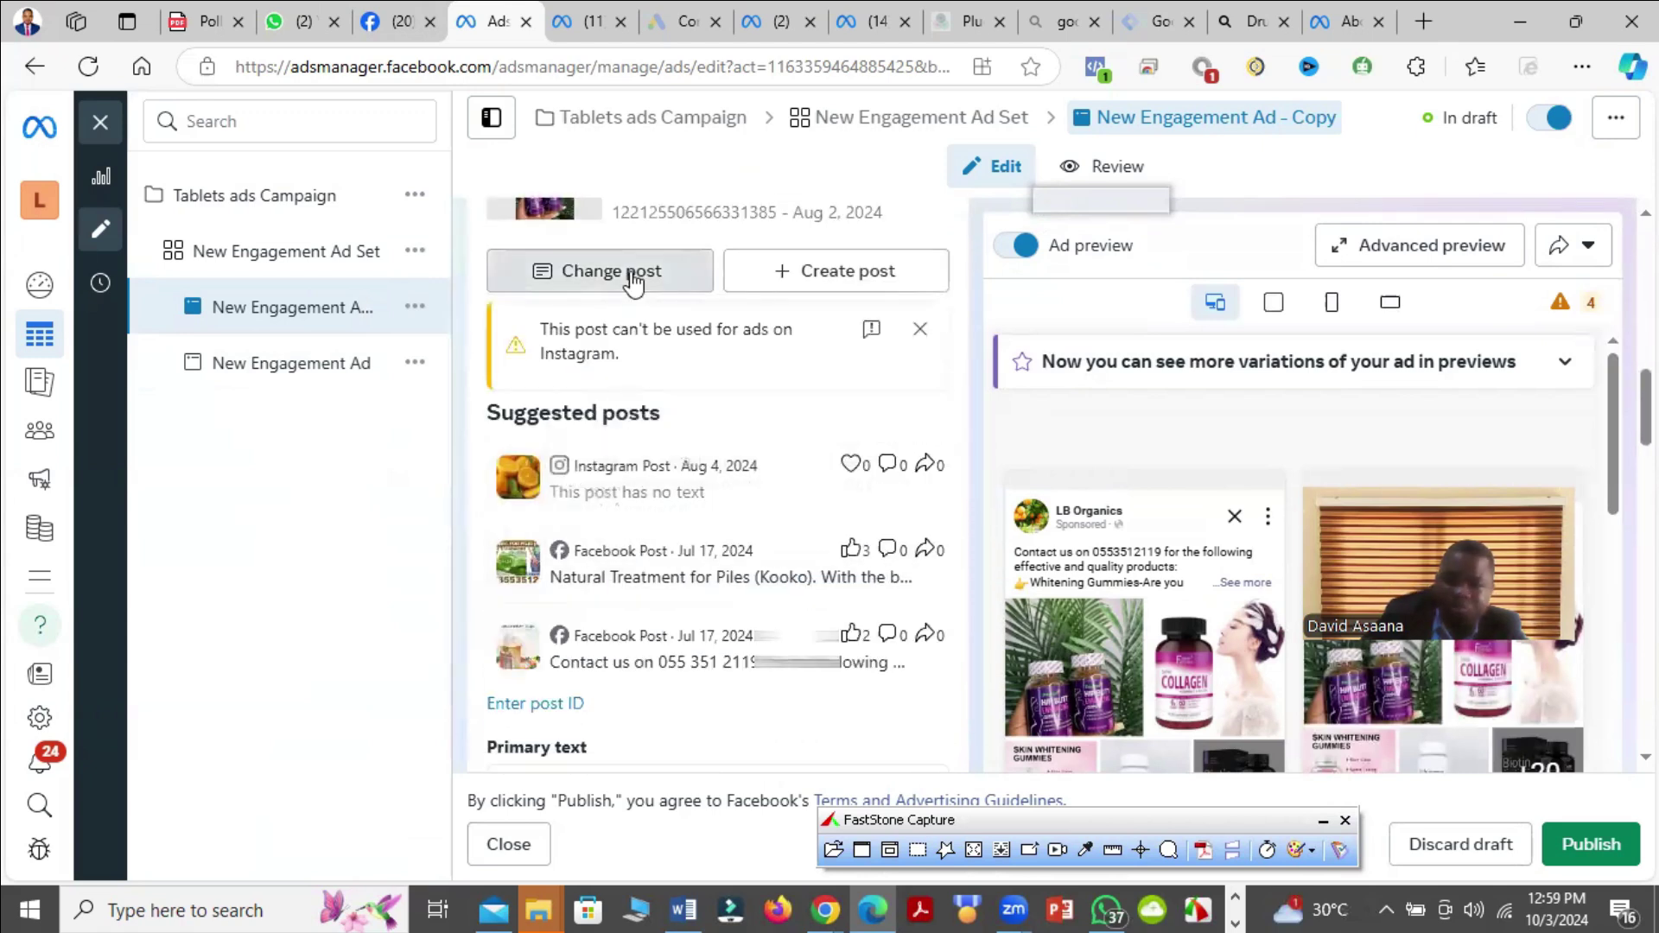
mouse_move(1419, 660)
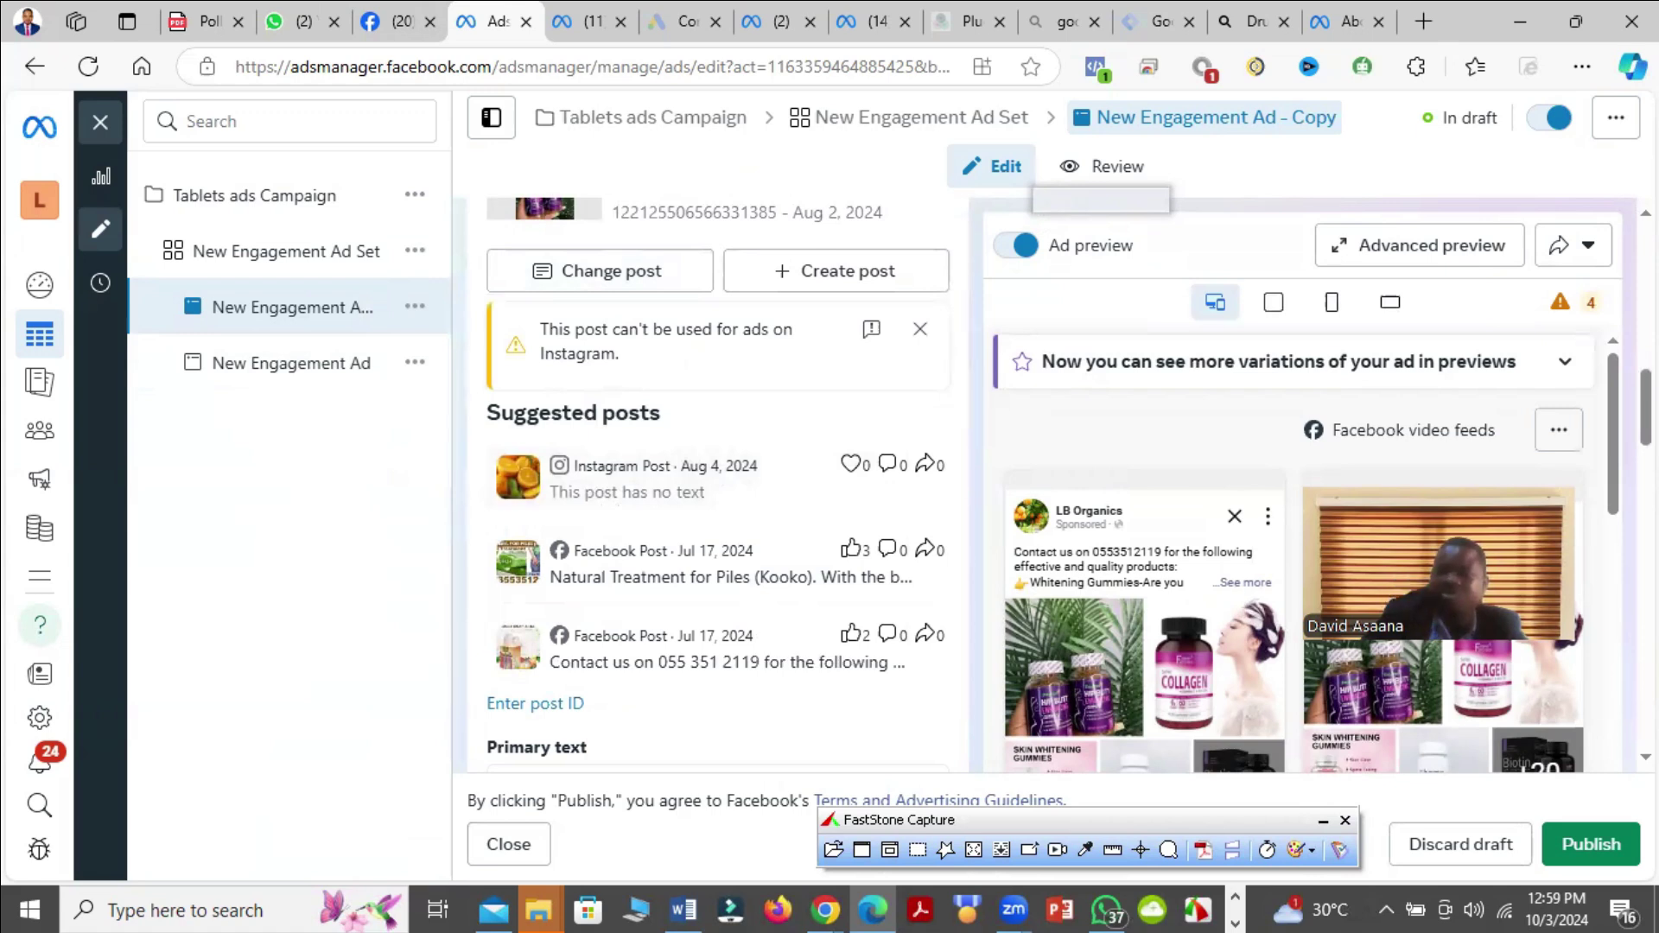
scroll(1296, 562, down, 2)
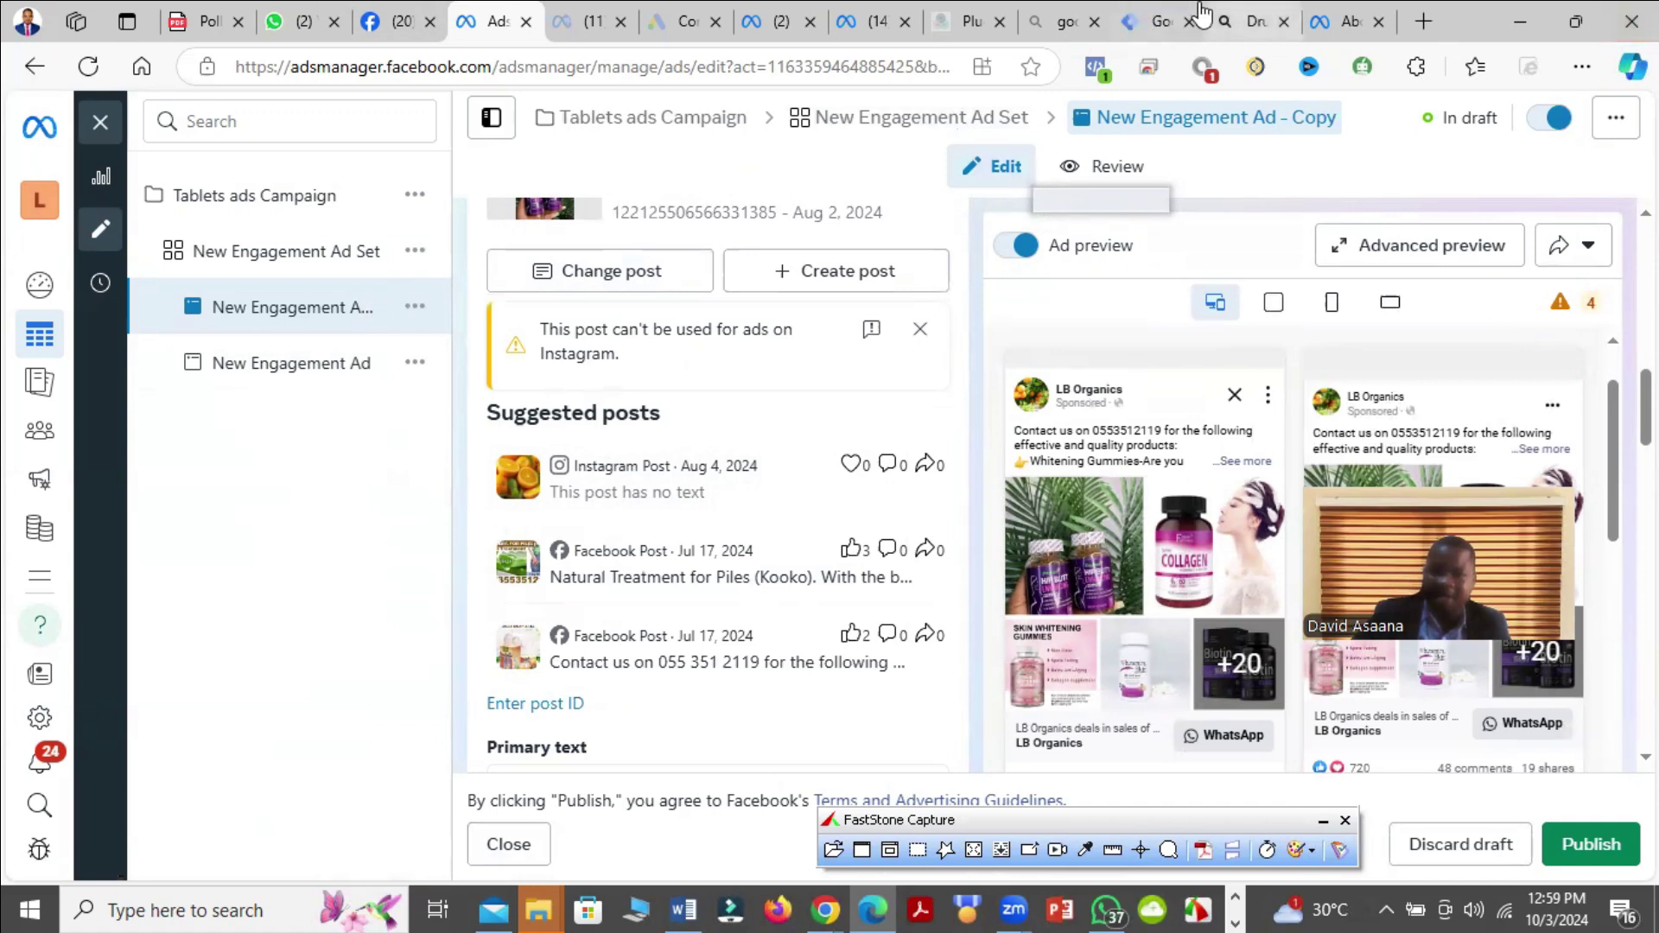
Open the Transparency Center Drugs and Pharmaceuticals policy result from Bing in a new tab
click(1244, 23)
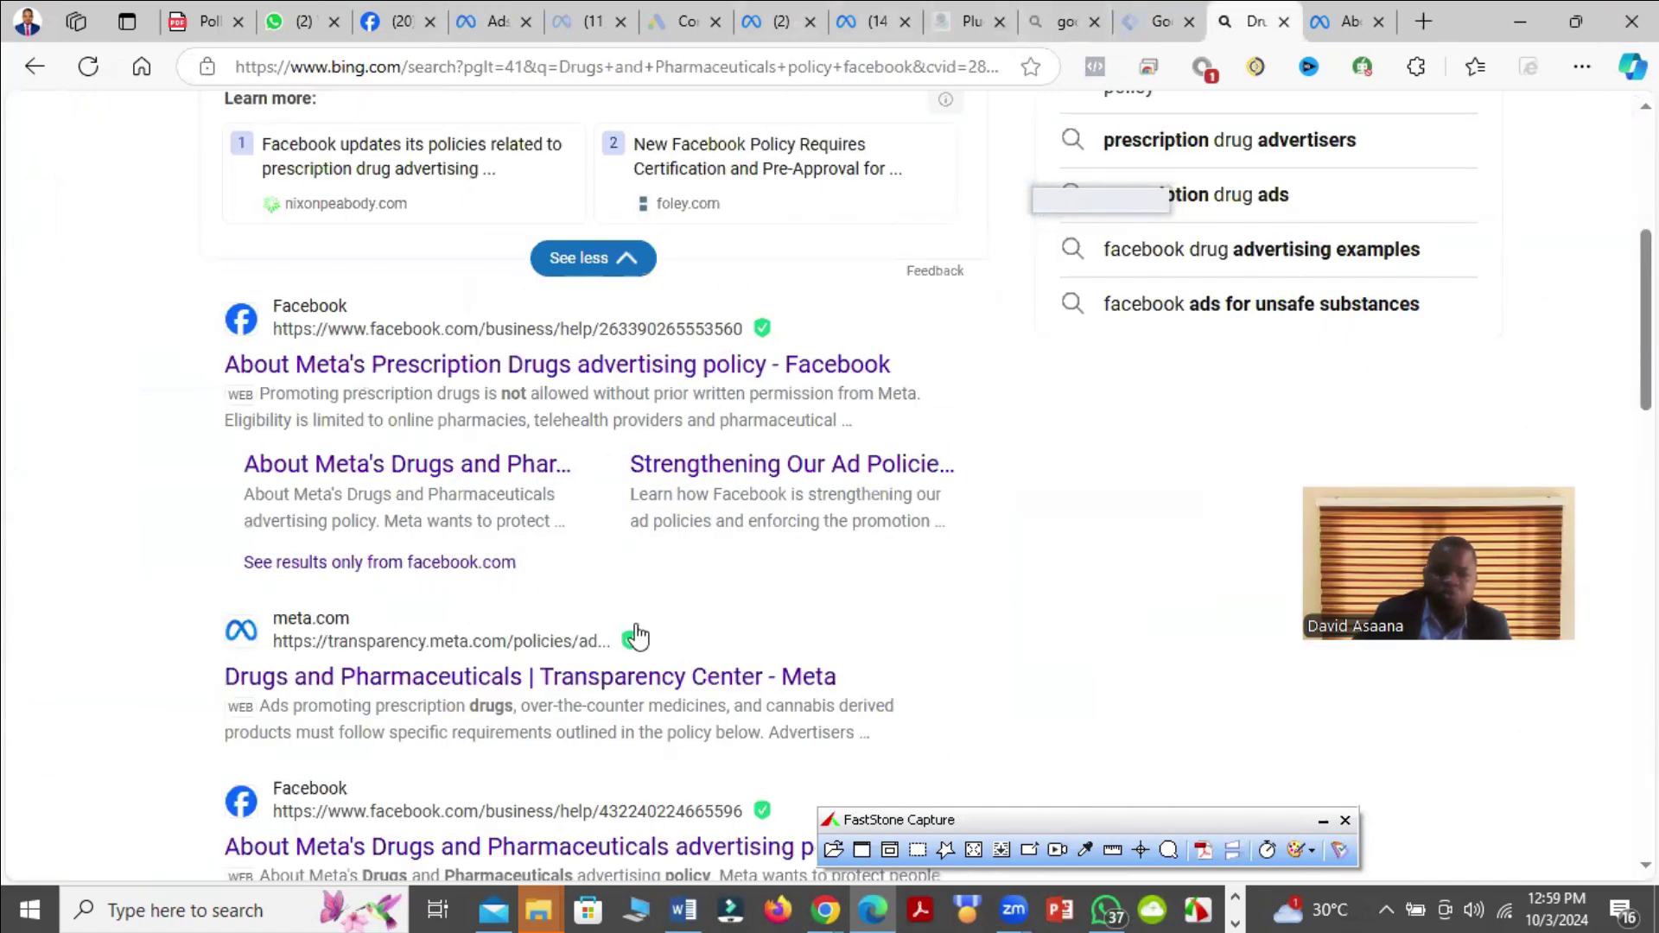
right_click(386, 678)
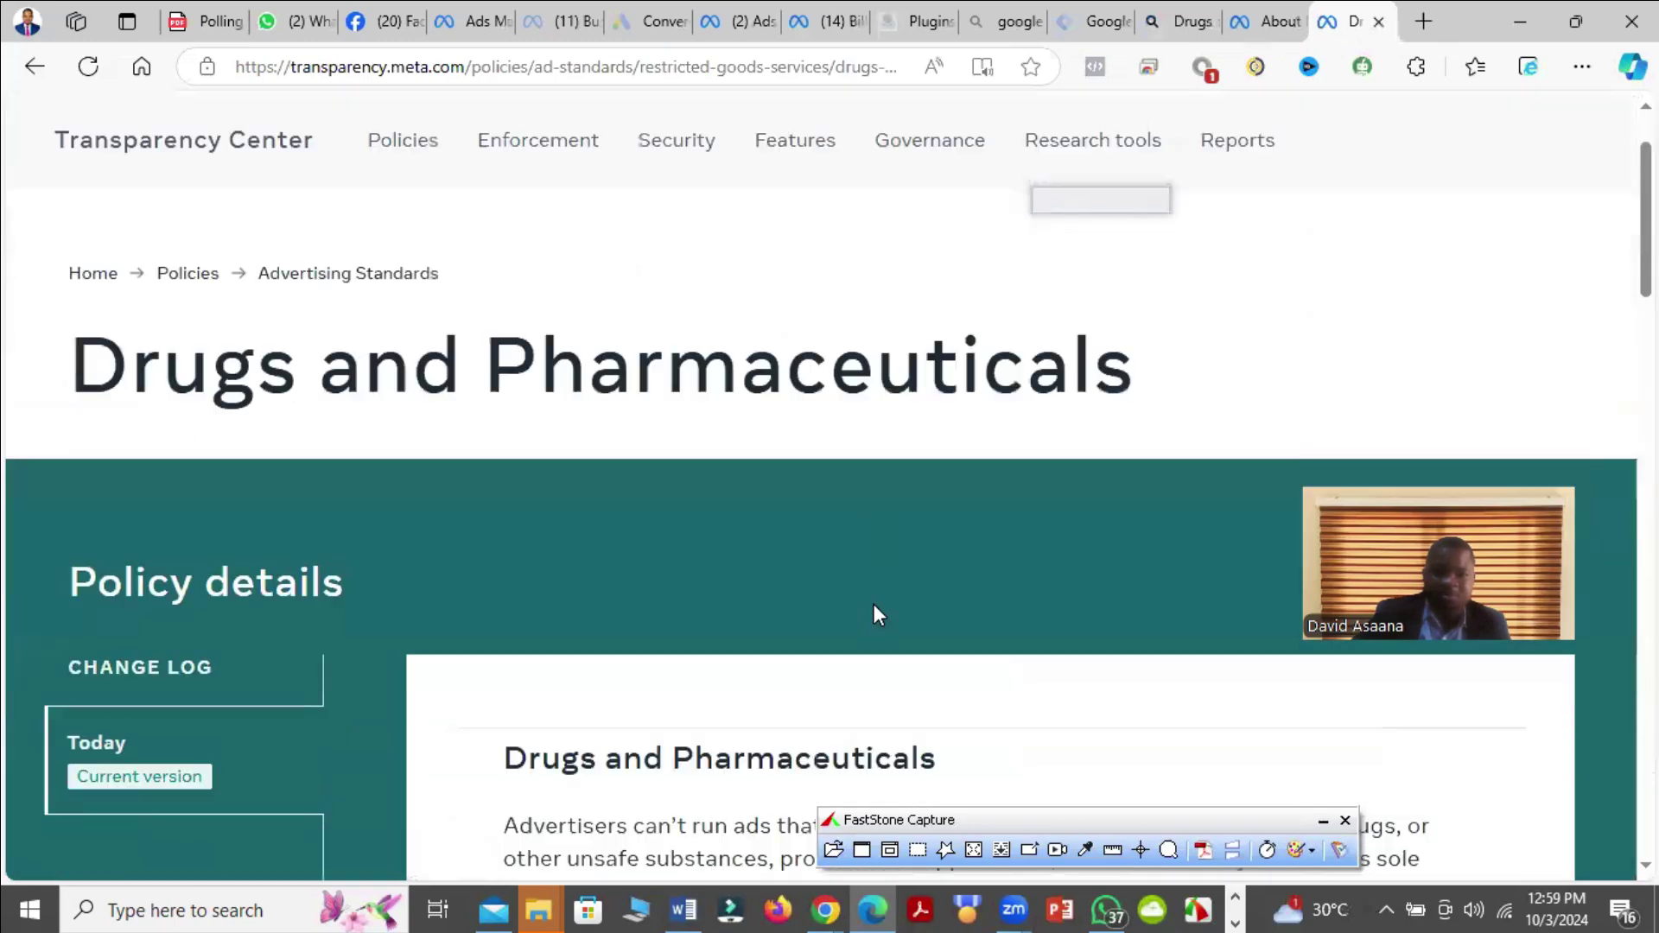
scroll(895, 570, up, 10)
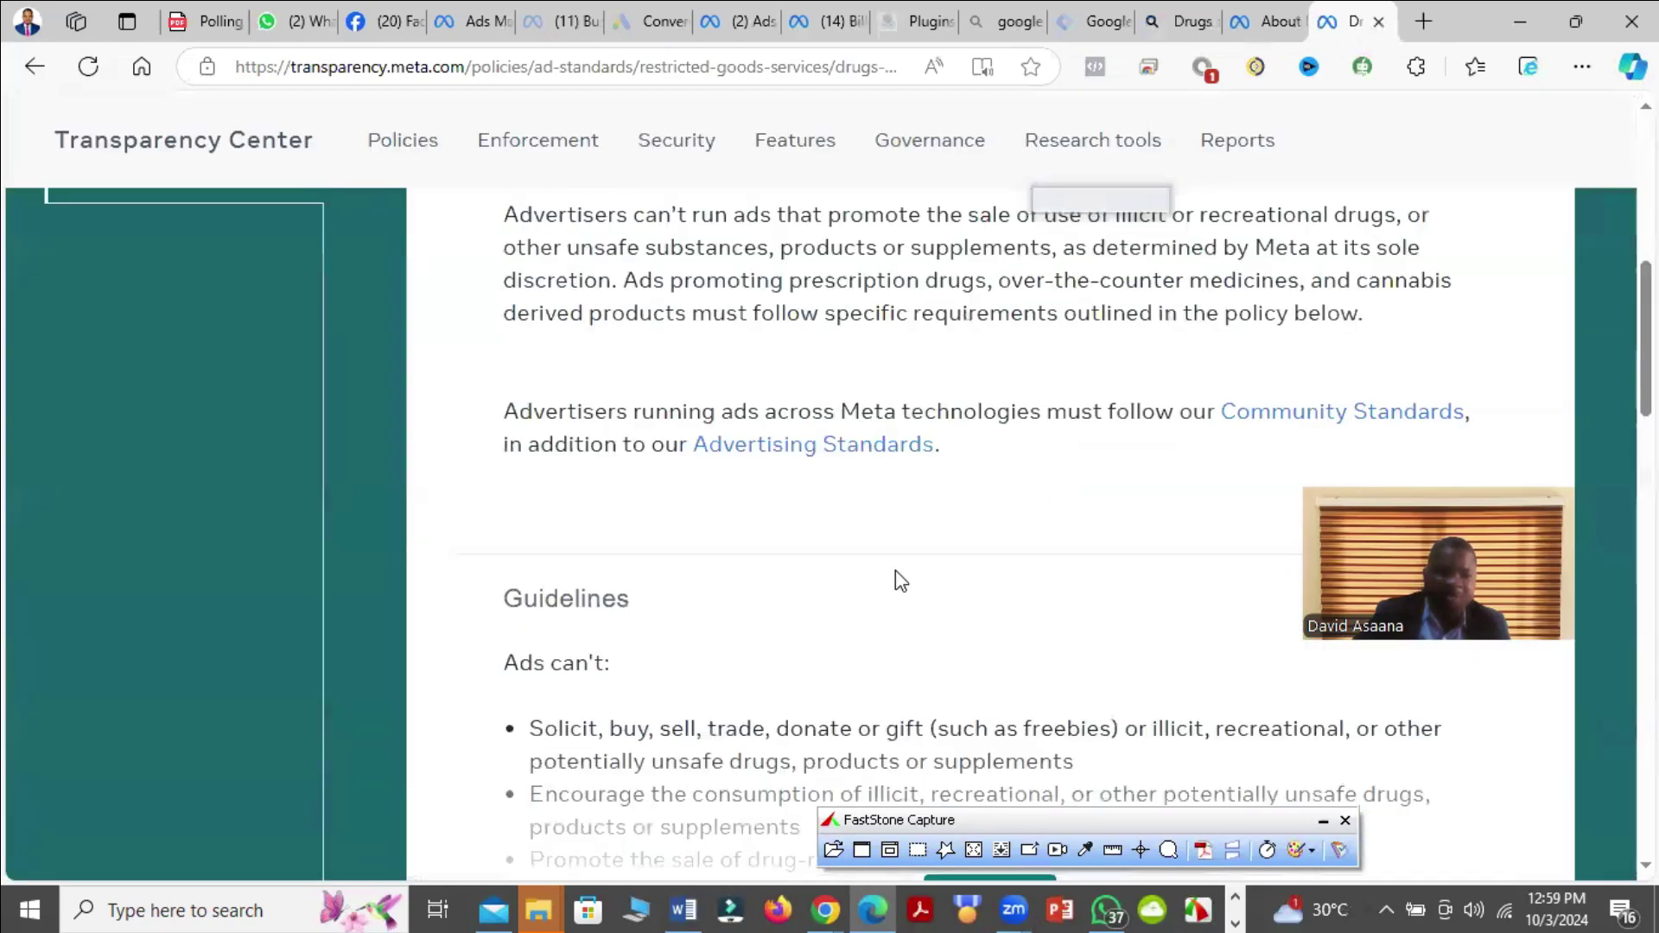
scroll(510, 644, up, 3)
scroll(214, 271, up, 1)
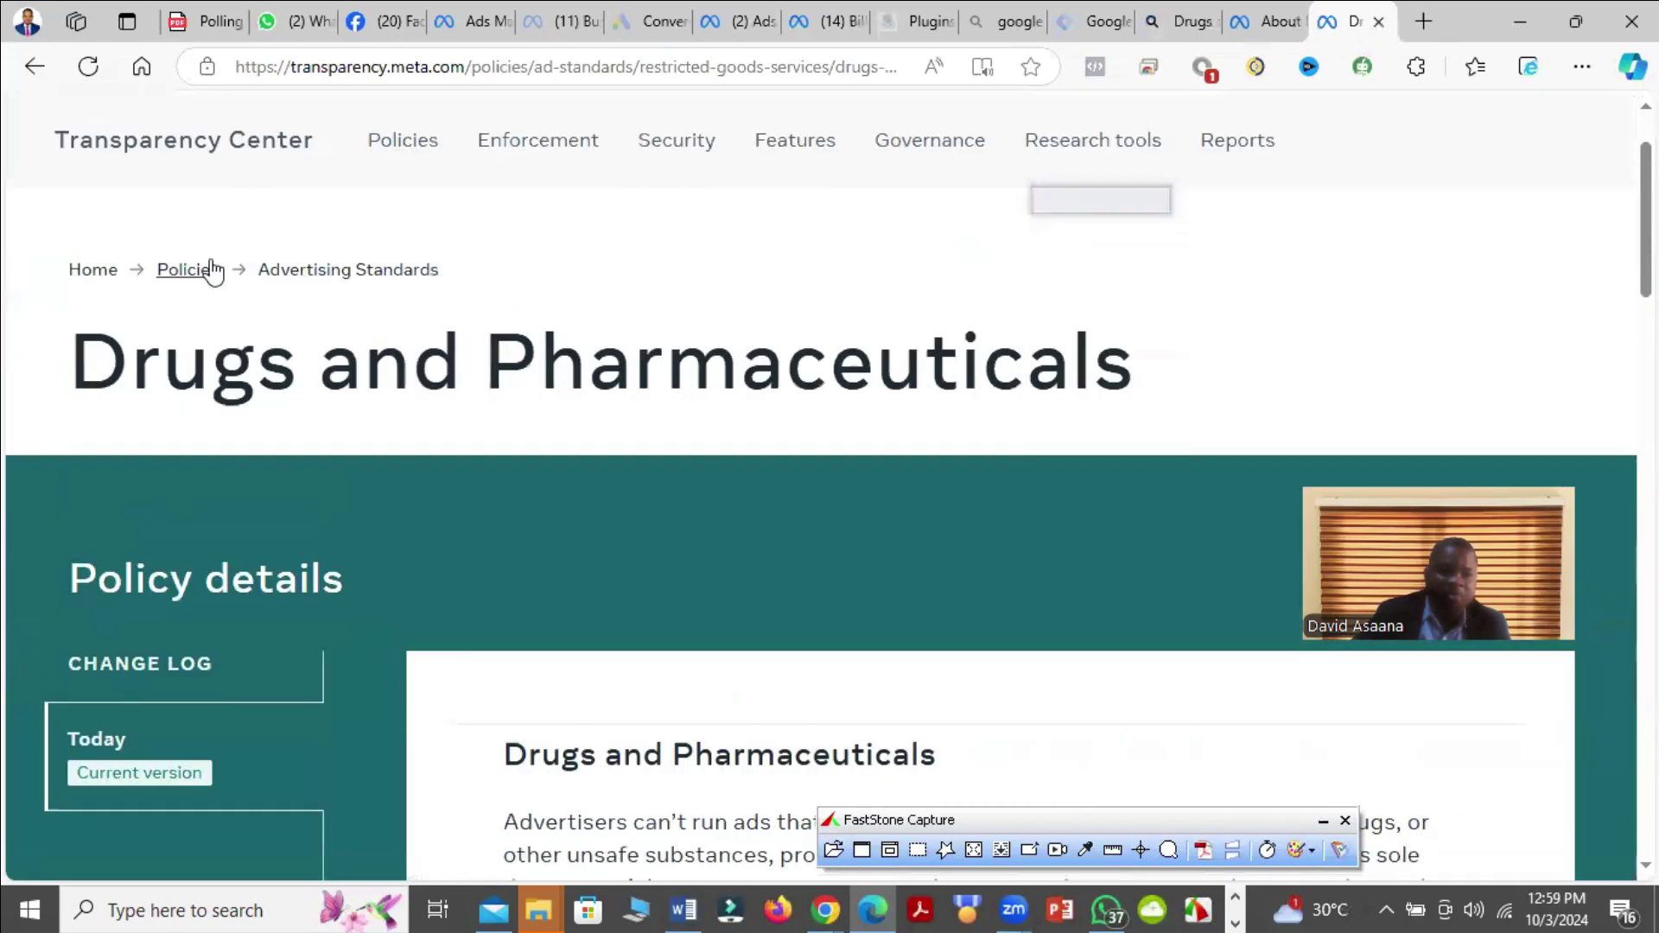
scroll(724, 322, down, 8)
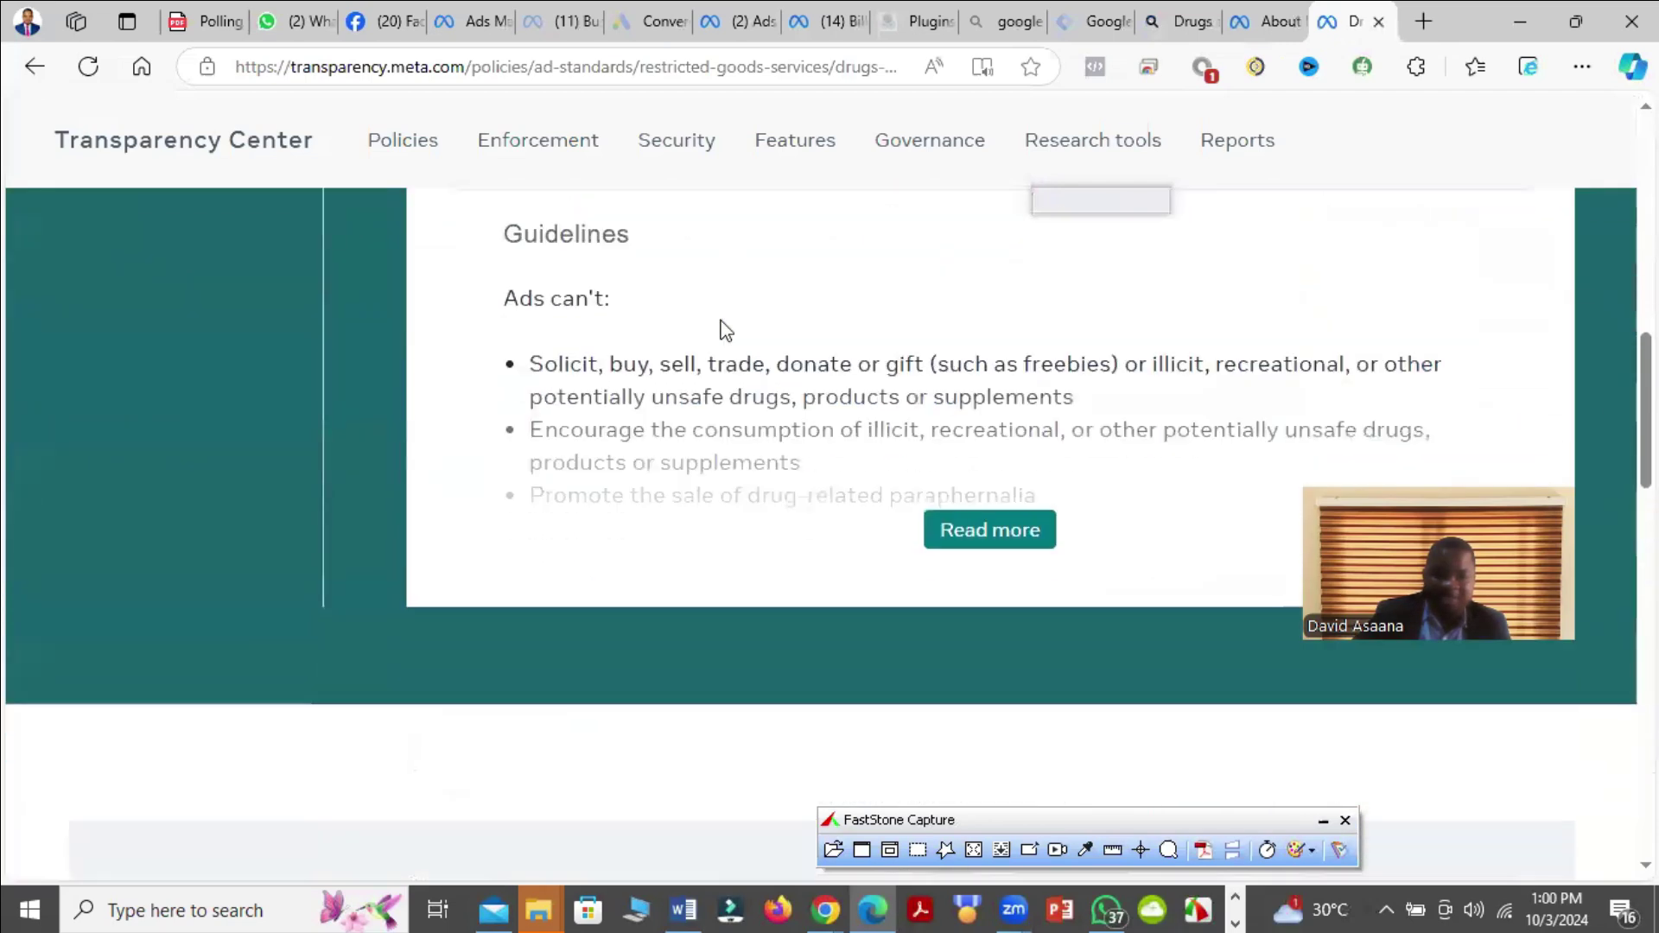
Expand and read the full Drugs and Pharmaceuticals guidelines under Read more
click(968, 524)
scroll(898, 574, up, 4)
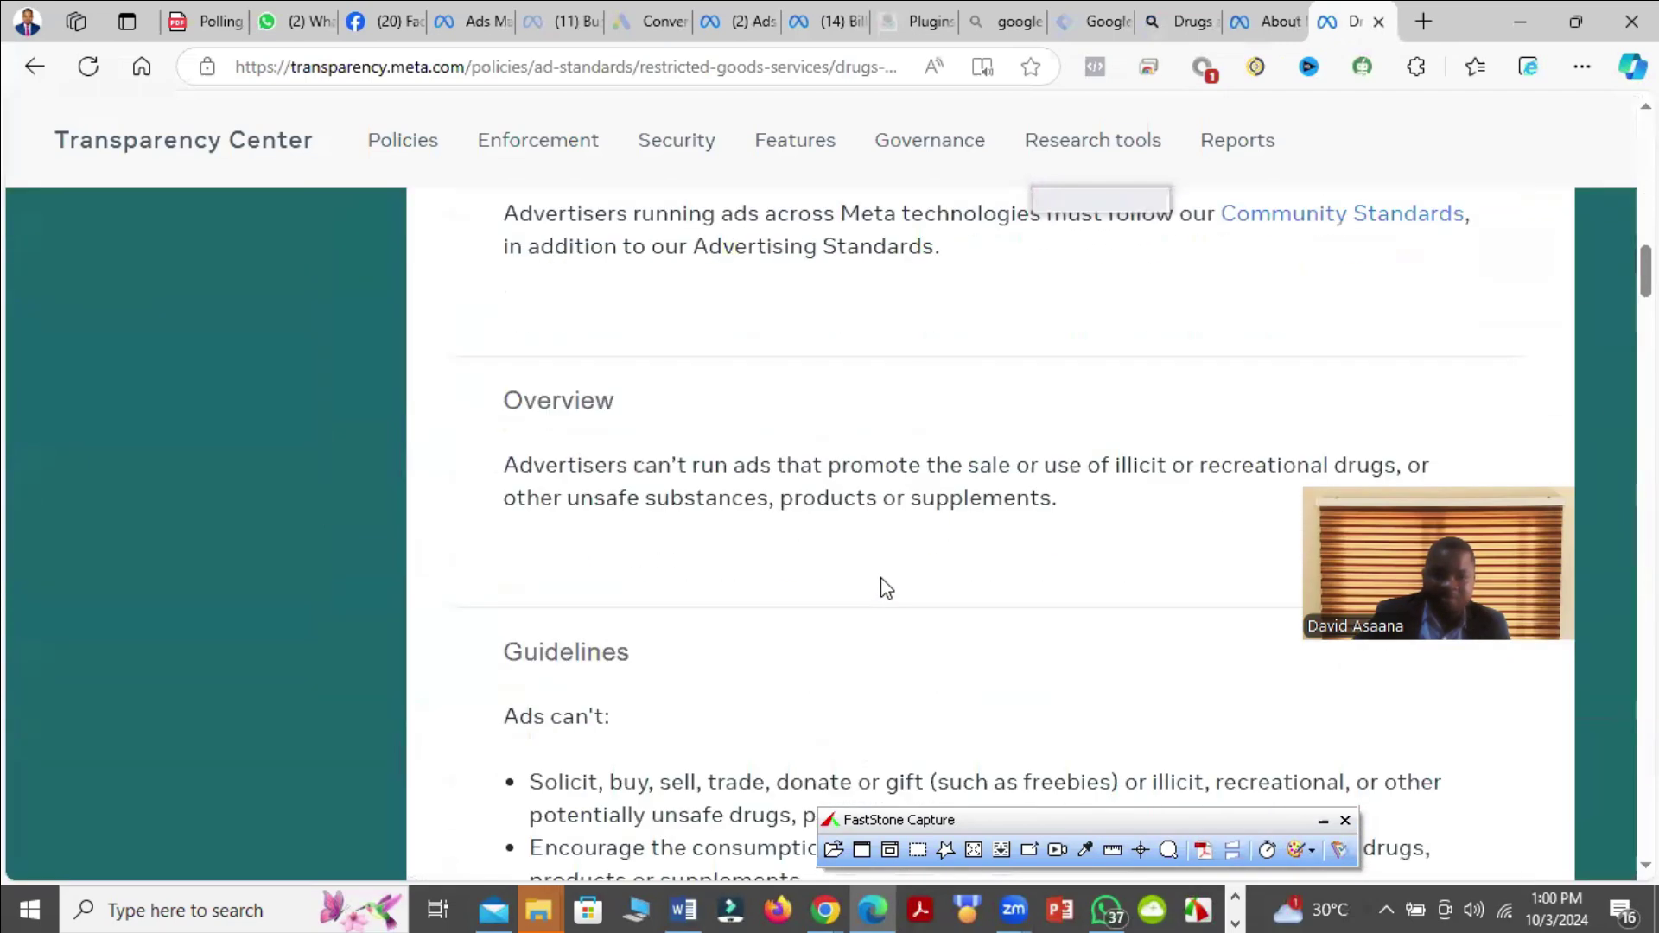
scroll(881, 584, down, 15)
scroll(891, 573, up, 10)
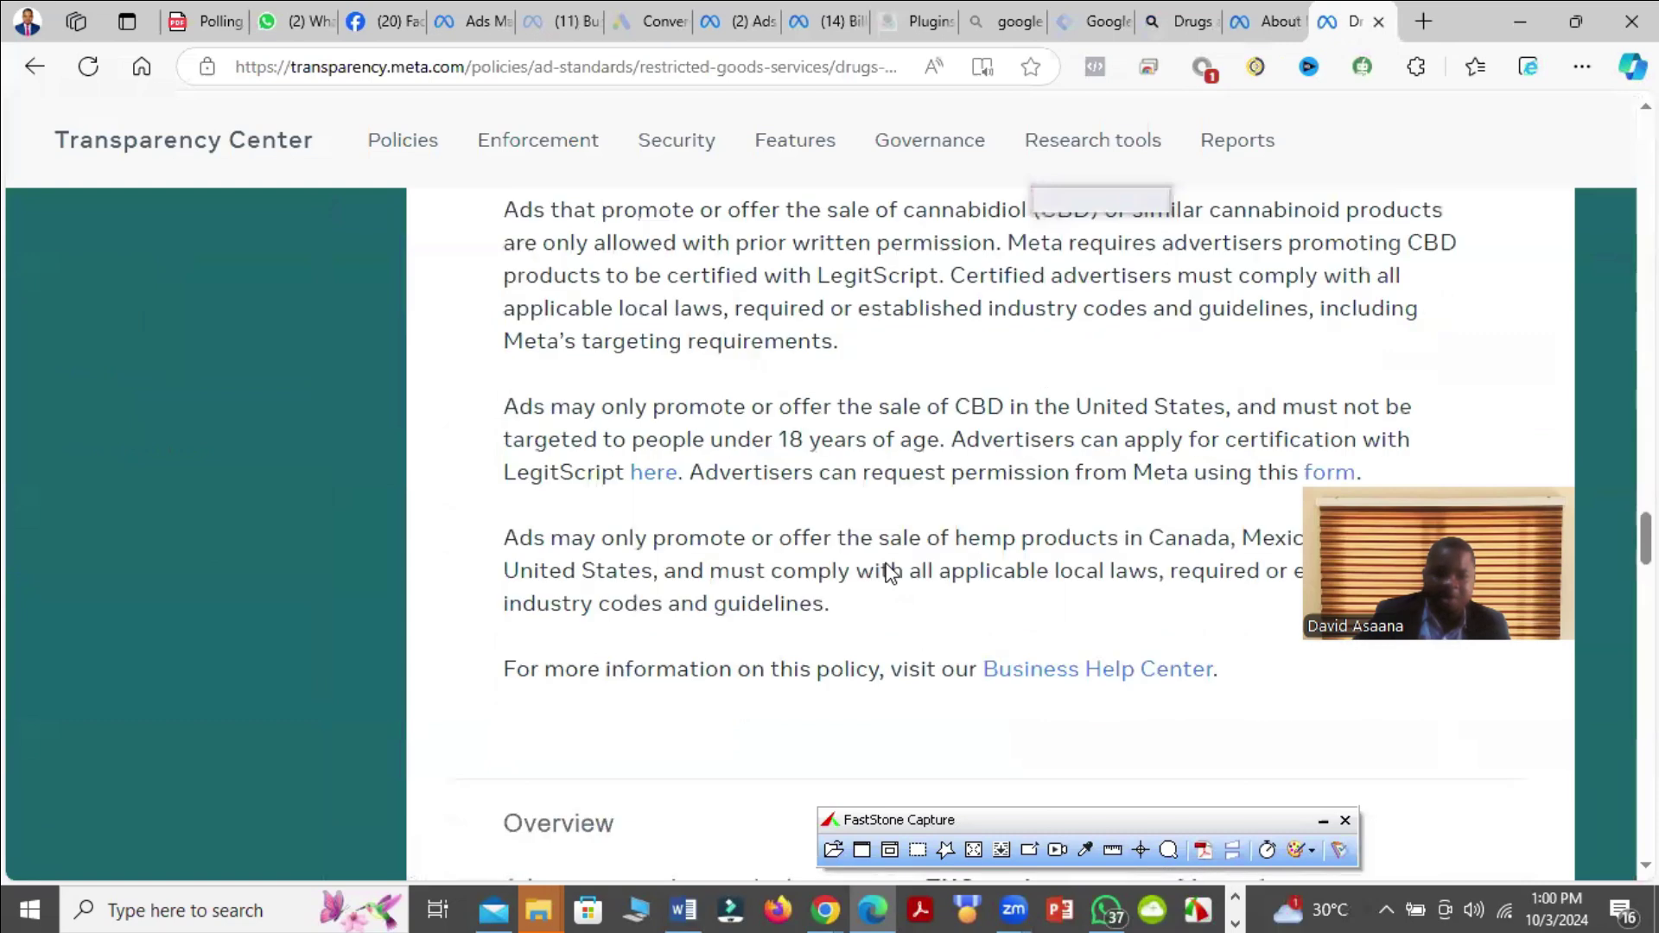
scroll(890, 573, up, 10)
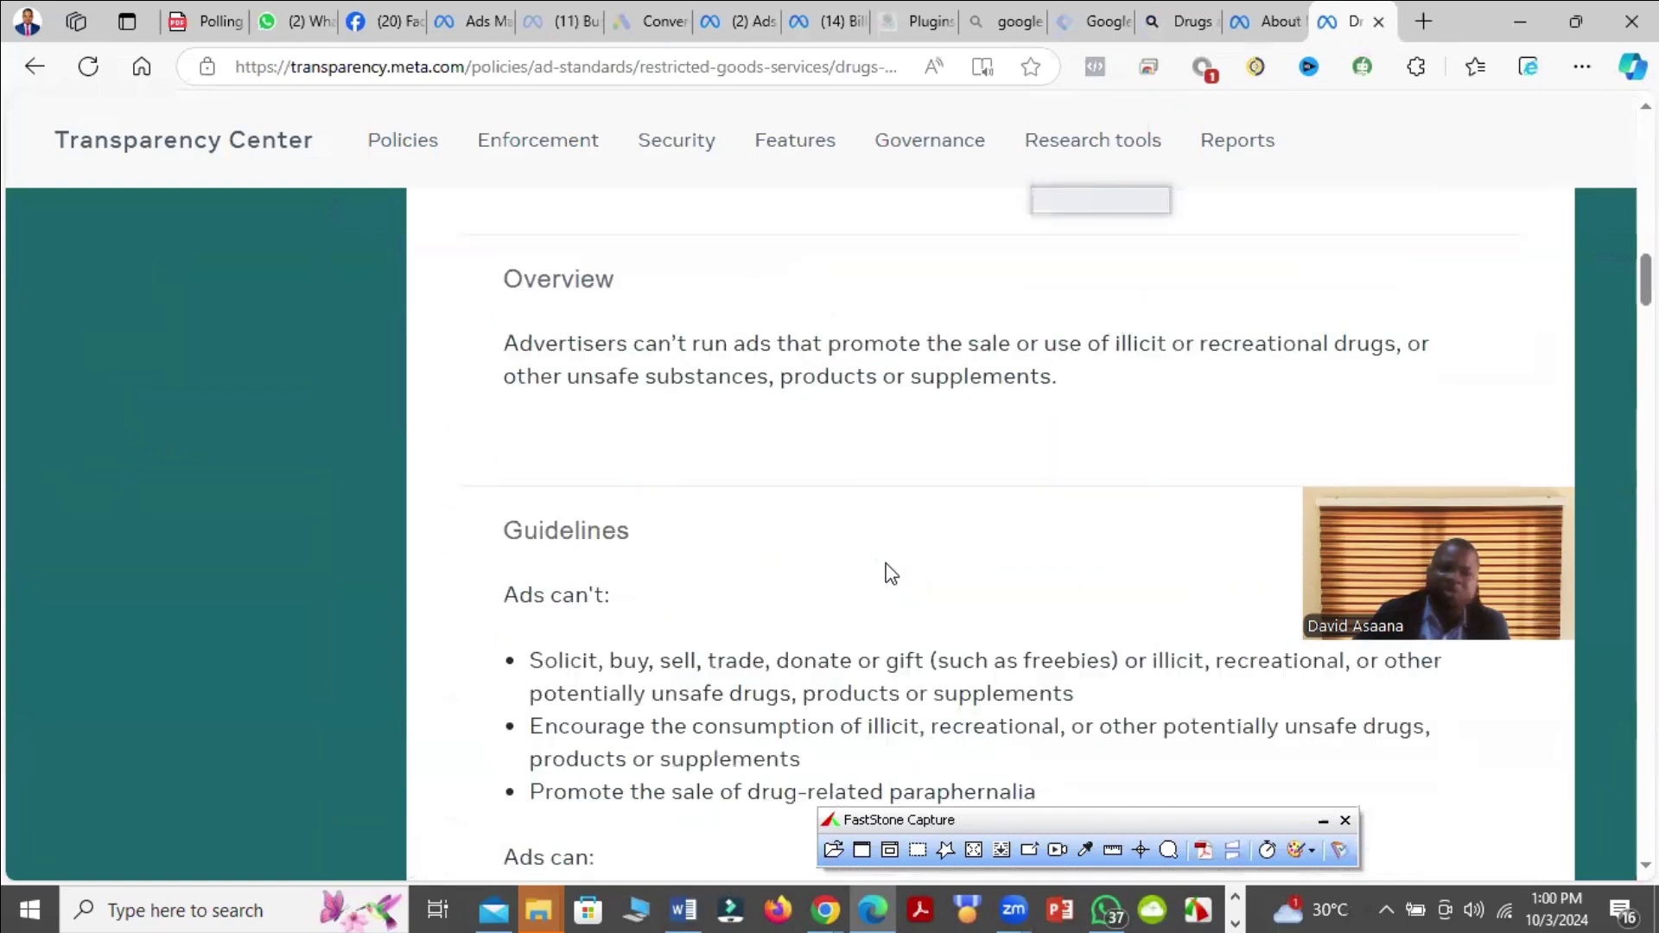